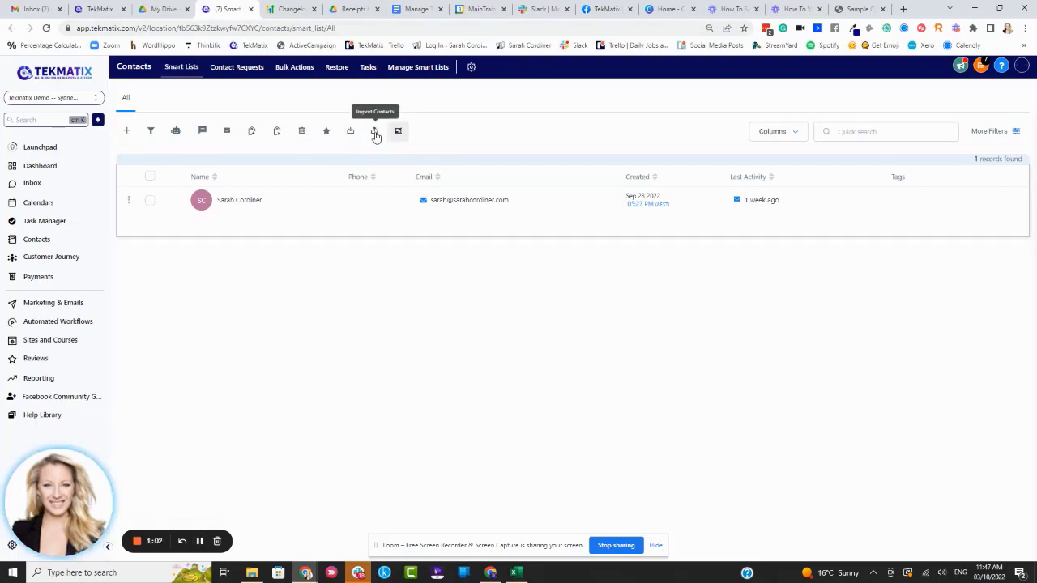
Start a contact import, upload 50-contacts.csv from the Downloads folder and continue to the column mapping
{"action": "left_click", "coordinate": [375, 133]}
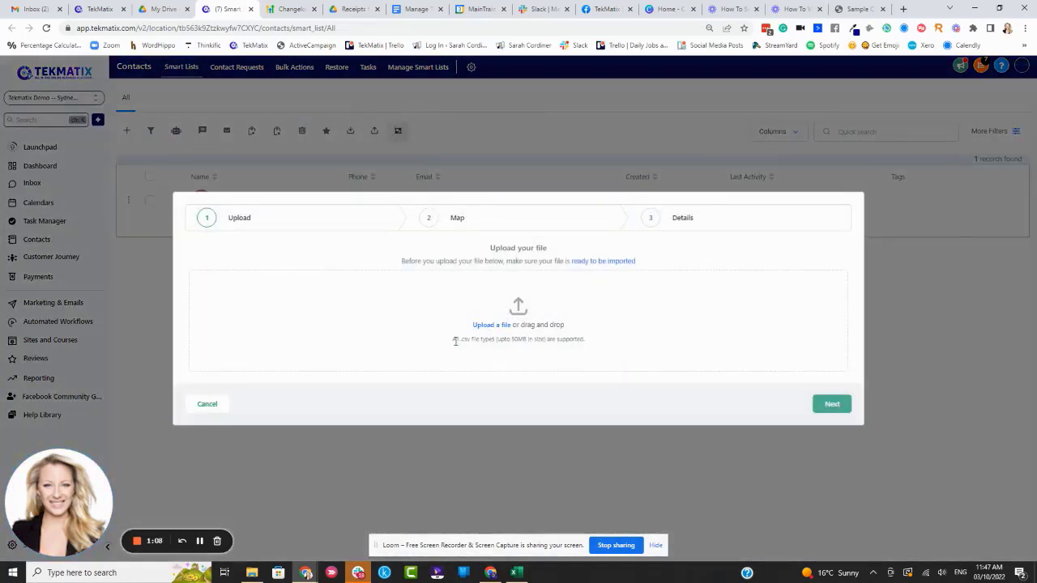
{"action": "left_click_drag", "start_coordinate": [459, 347], "coordinate": [474, 350]}
{"action": "left_click", "coordinate": [645, 303]}
{"action": "left_click_drag", "start_coordinate": [461, 340], "coordinate": [474, 341]}
{"action": "left_click", "coordinate": [483, 340]}
{"action": "left_click", "coordinate": [500, 325]}
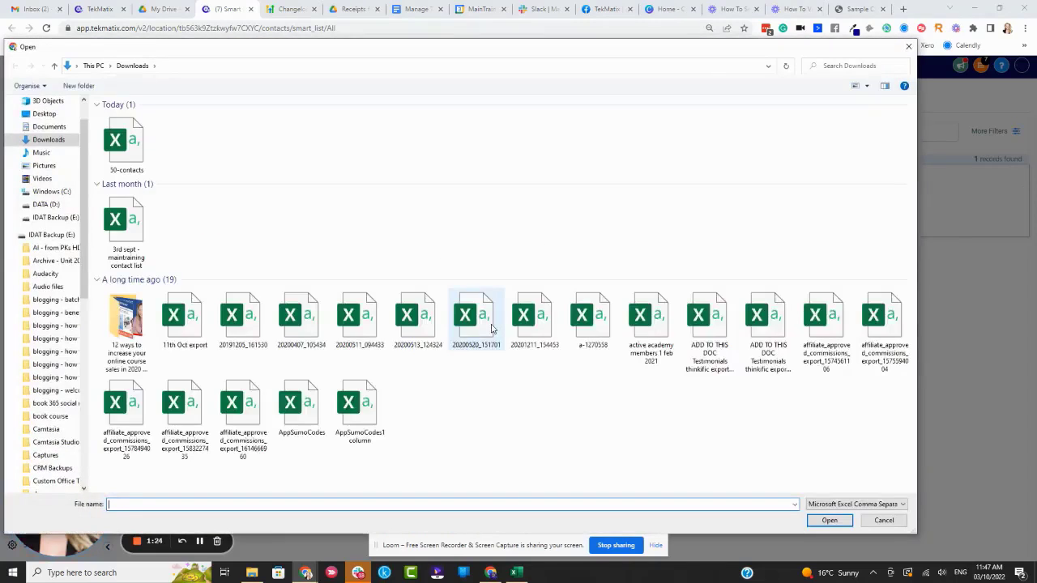
{"action": "left_click", "coordinate": [122, 142]}
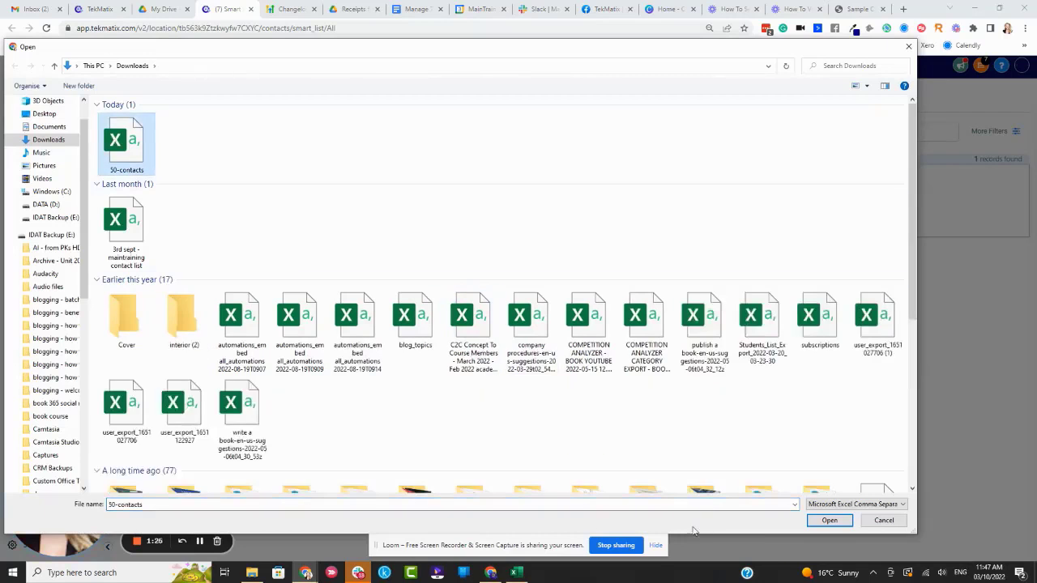
{"action": "left_click", "coordinate": [830, 520]}
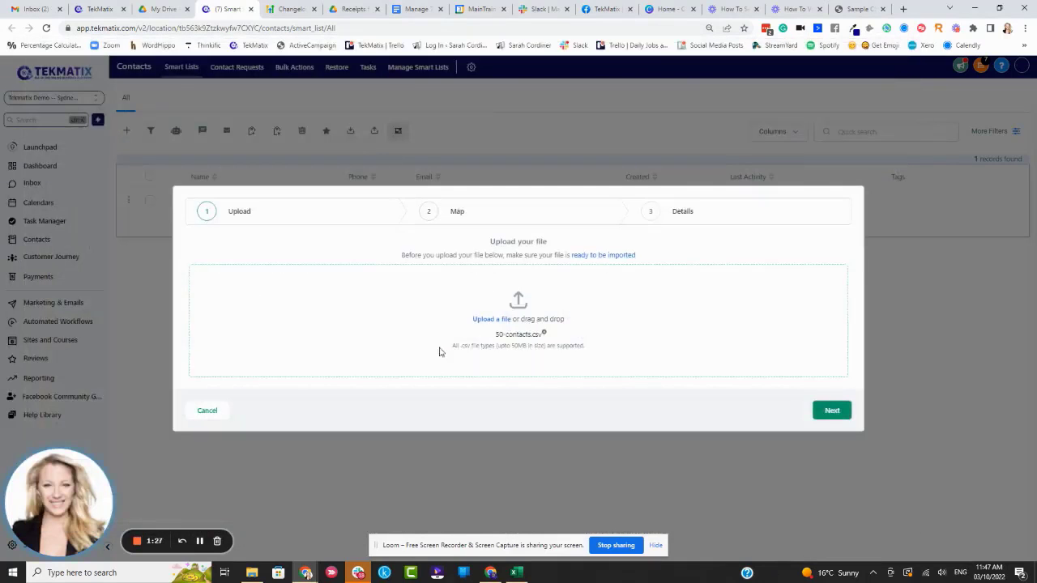
{"action": "left_click", "coordinate": [835, 412]}
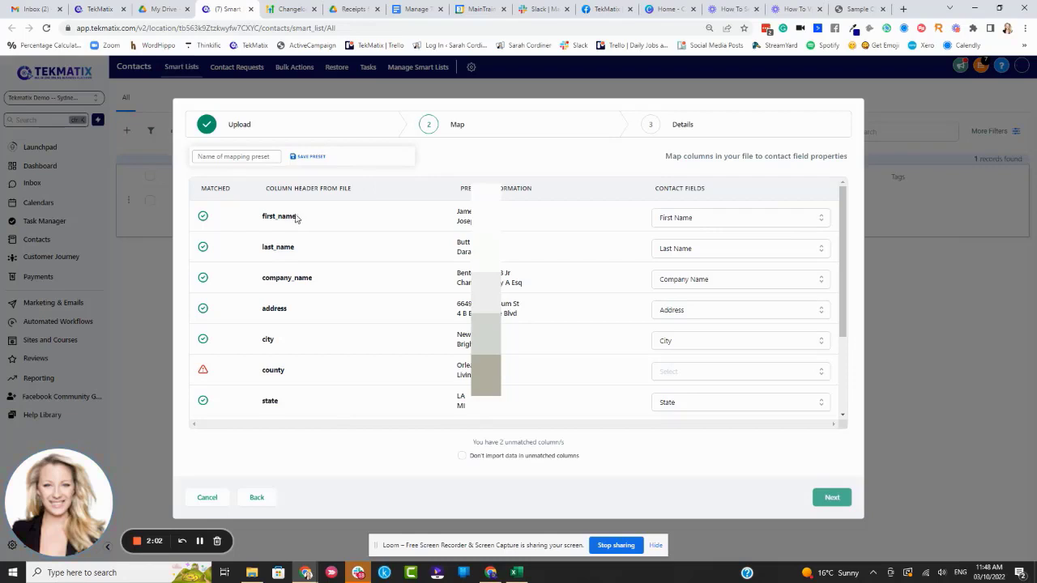
Check the matched columns against their contact fields, keeping last_name mapped to Last Name
{"action": "left_click_drag", "start_coordinate": [296, 218], "coordinate": [264, 216]}
{"action": "left_click", "coordinate": [273, 258]}
{"action": "left_click_drag", "start_coordinate": [297, 251], "coordinate": [260, 252]}
{"action": "left_click", "coordinate": [683, 250]}
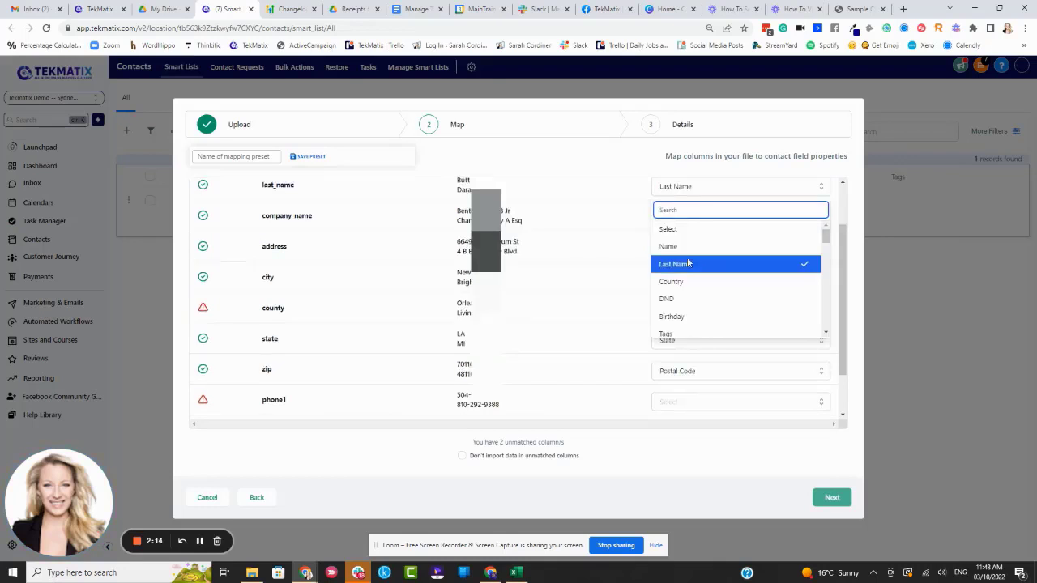
{"action": "left_click", "coordinate": [687, 265]}
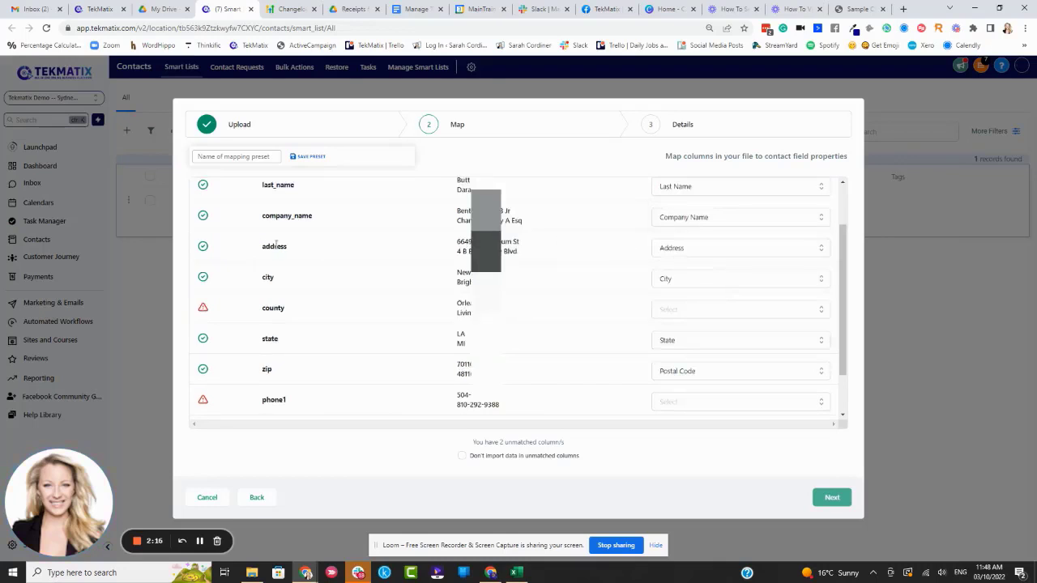
{"action": "left_click_drag", "start_coordinate": [297, 251], "coordinate": [260, 252]}
Browse the contact fields available for mapping the unmatched county column, without choosing one
{"action": "left_click", "coordinate": [679, 310]}
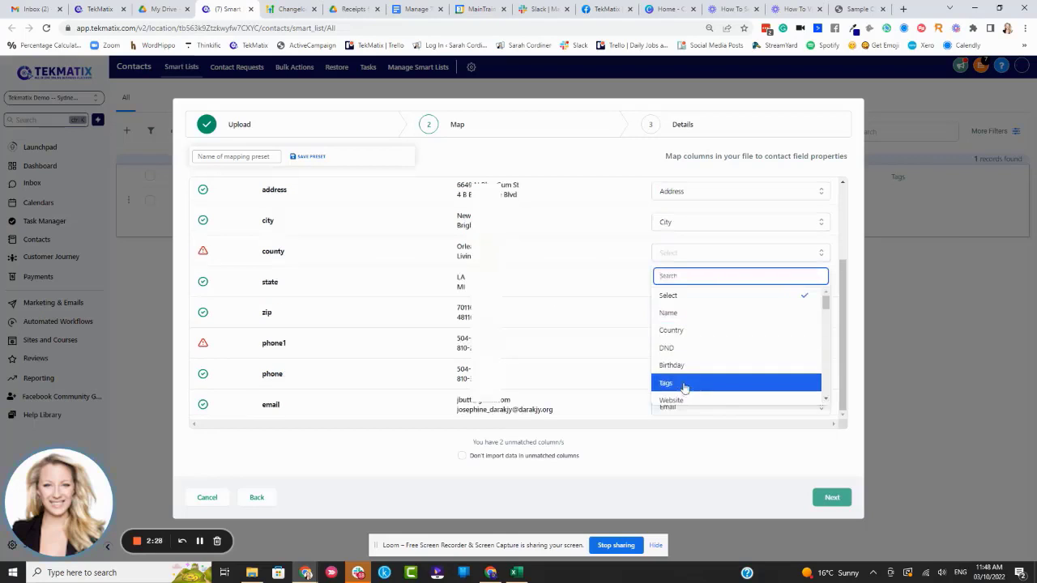
{"action": "scroll", "coordinate": [718, 333], "scroll_direction": "down", "scroll_amount": 1}
{"action": "scroll", "coordinate": [719, 334], "scroll_direction": "down", "scroll_amount": 10}
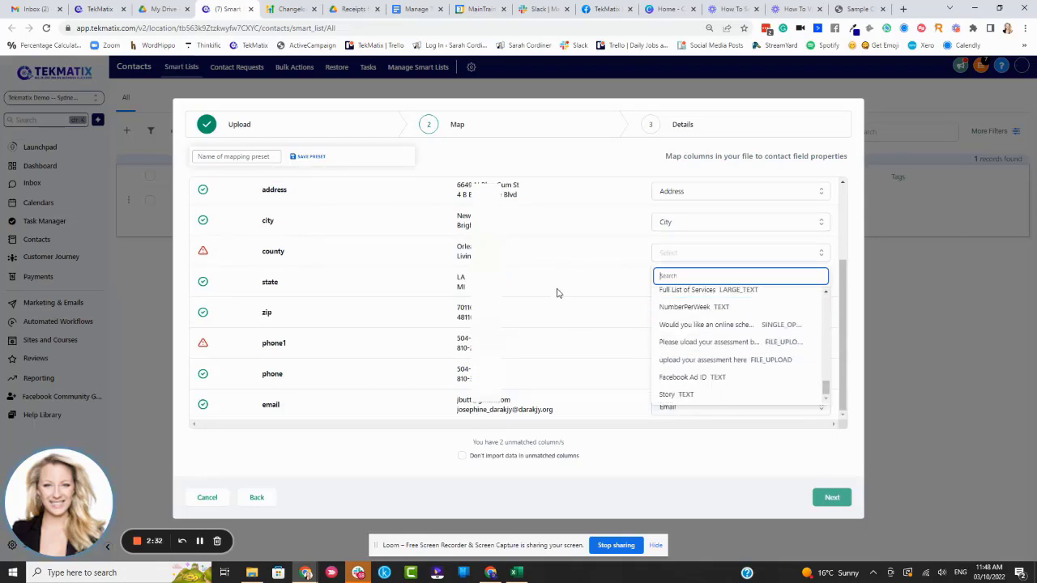
{"action": "left_click", "coordinate": [547, 266]}
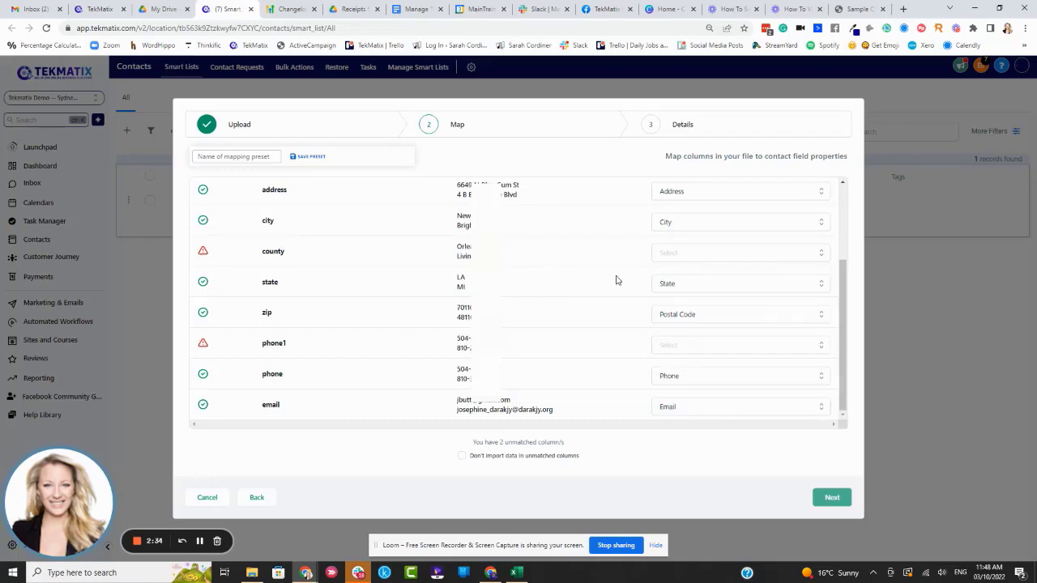
{"action": "left_click", "coordinate": [678, 257]}
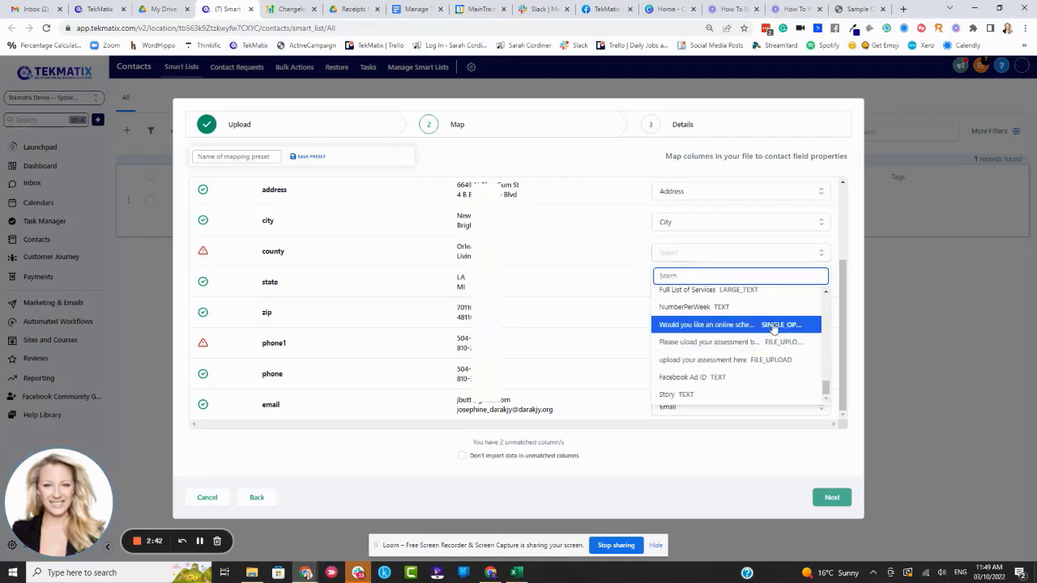
{"action": "scroll", "coordinate": [739, 346], "scroll_direction": "up", "scroll_amount": 3}
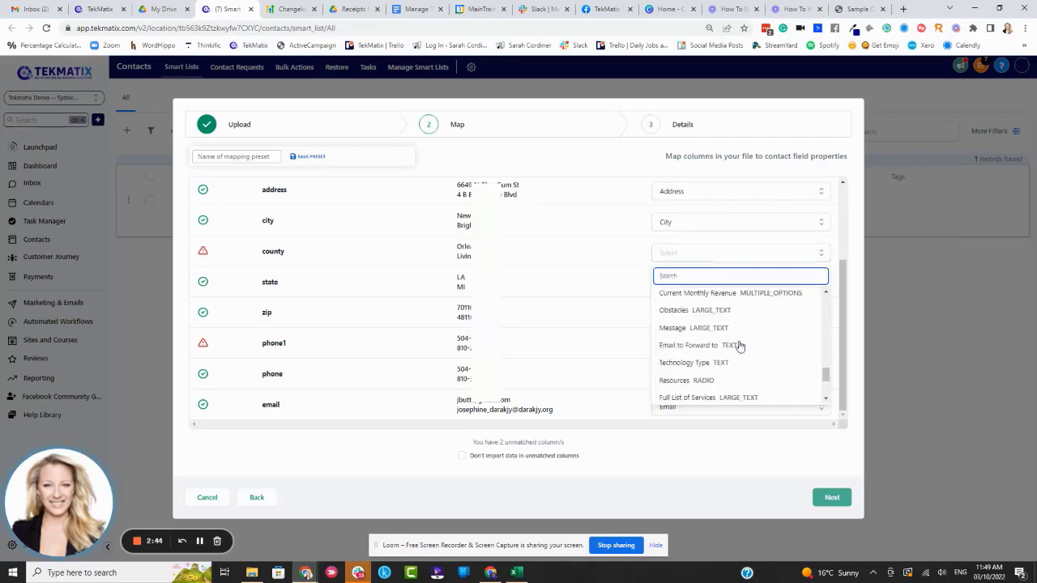
{"action": "scroll", "coordinate": [739, 346], "scroll_direction": "down", "scroll_amount": 2}
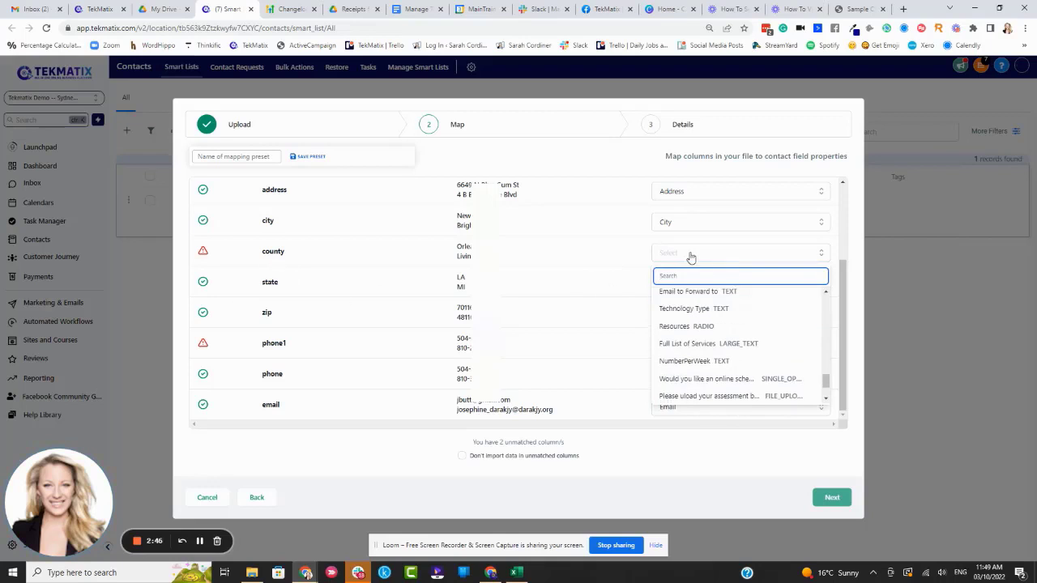
{"action": "left_click", "coordinate": [619, 249]}
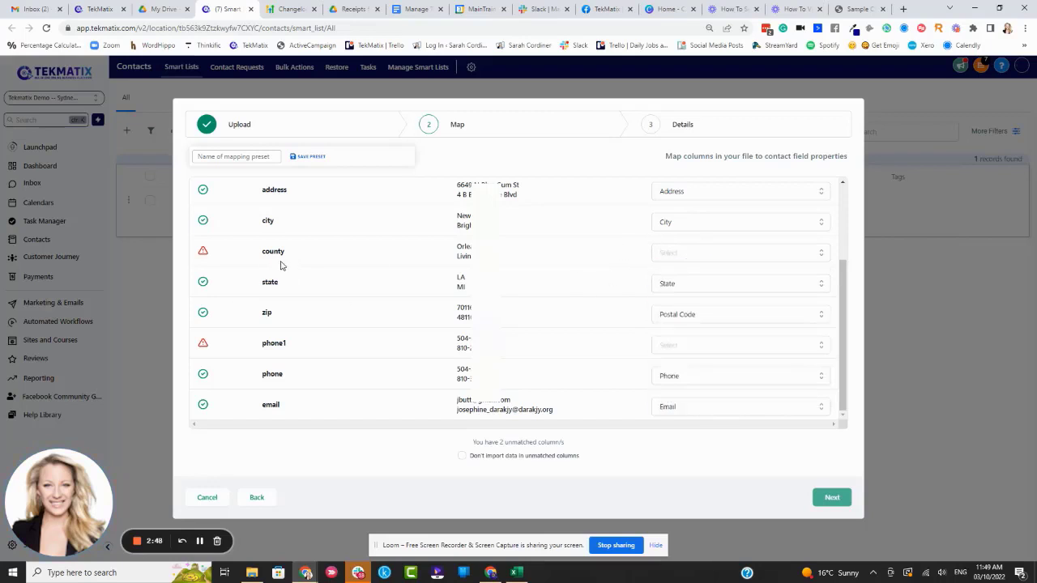
Review the unmatched county and phone1 columns, exclude unmatched data from the import and continue to the final details
{"action": "left_click_drag", "start_coordinate": [293, 253], "coordinate": [262, 259]}
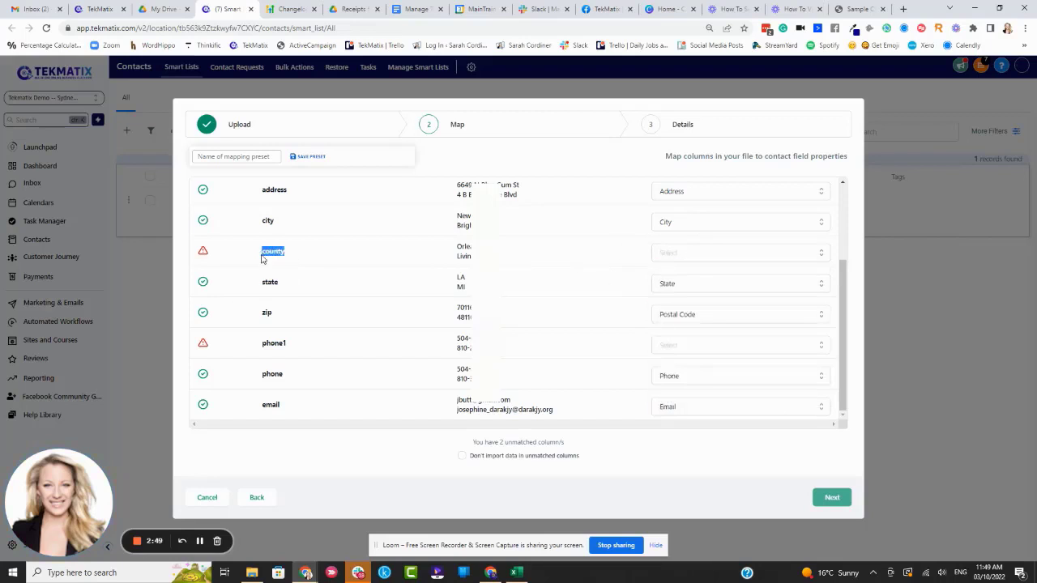
{"action": "left_click", "coordinate": [349, 255]}
{"action": "left_click_drag", "start_coordinate": [501, 346], "coordinate": [462, 347]}
{"action": "left_click", "coordinate": [527, 346]}
{"action": "double_click", "coordinate": [271, 375]}
{"action": "double_click", "coordinate": [273, 344]}
{"action": "left_click", "coordinate": [406, 280]}
{"action": "scroll", "coordinate": [740, 276], "scroll_direction": "up", "scroll_amount": 3}
{"action": "scroll", "coordinate": [710, 209], "scroll_direction": "down", "scroll_amount": 3}
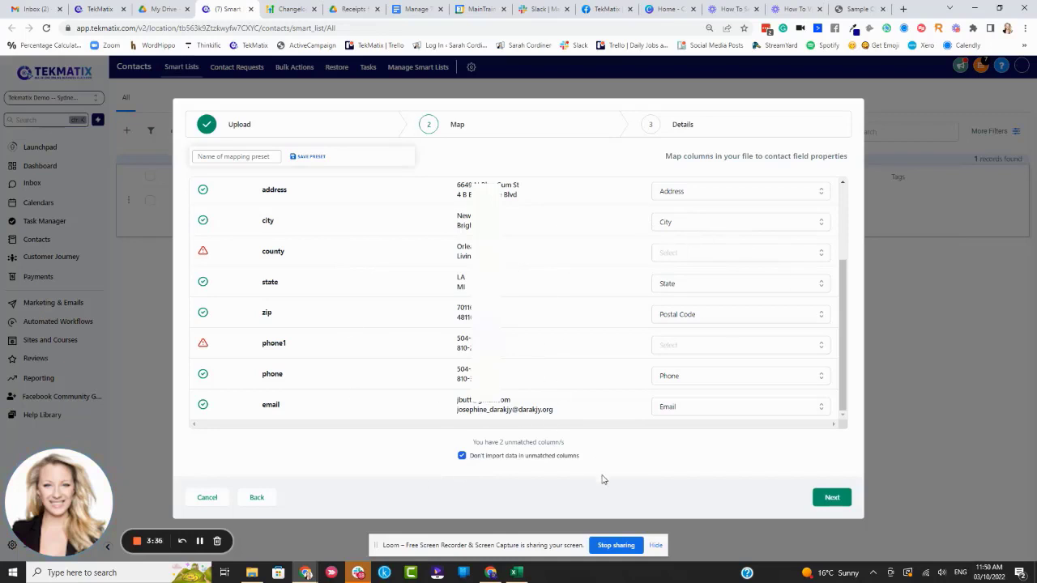
{"action": "left_click", "coordinate": [831, 498]}
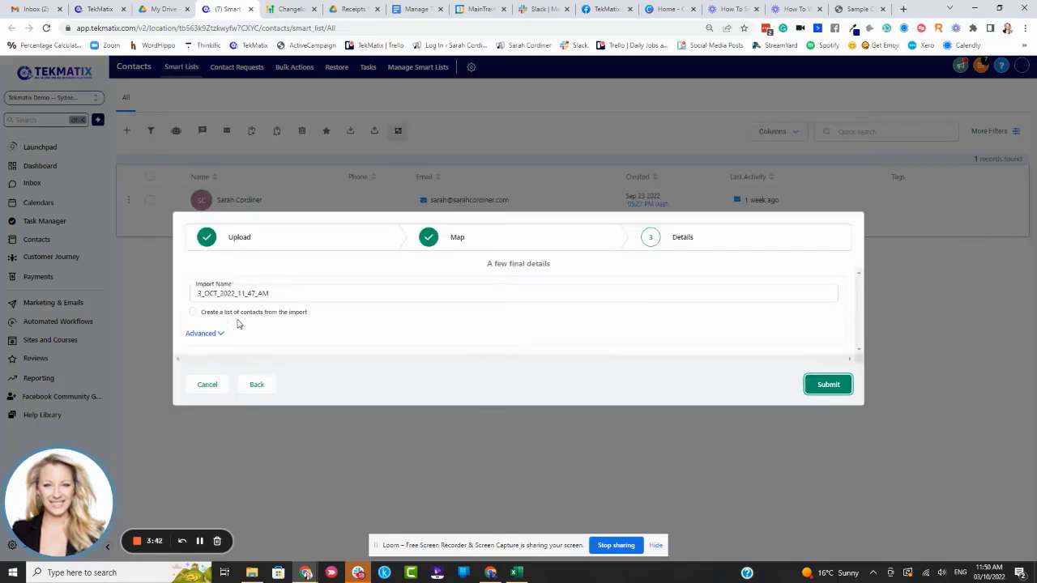
Enable creating a list of contacts from the import and expand the advanced import options
{"action": "left_click_drag", "start_coordinate": [315, 319], "coordinate": [203, 320]}
{"action": "left_click", "coordinate": [334, 317]}
{"action": "left_click", "coordinate": [193, 312]}
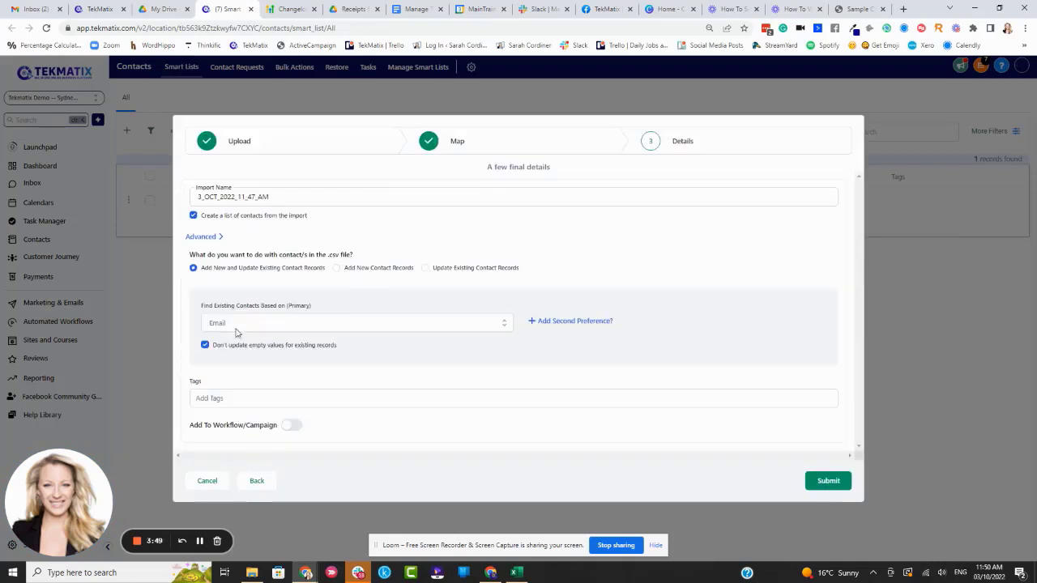
{"action": "left_click", "coordinate": [220, 334]}
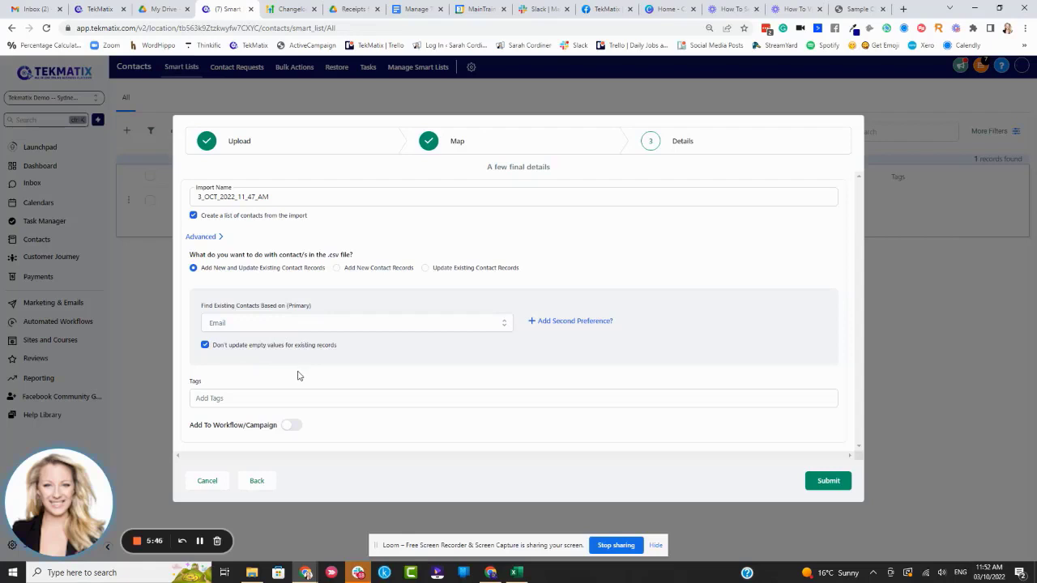
Add the new tag "enrolled in the xyz course" to the imported contacts
{"action": "left_click", "coordinate": [254, 401]}
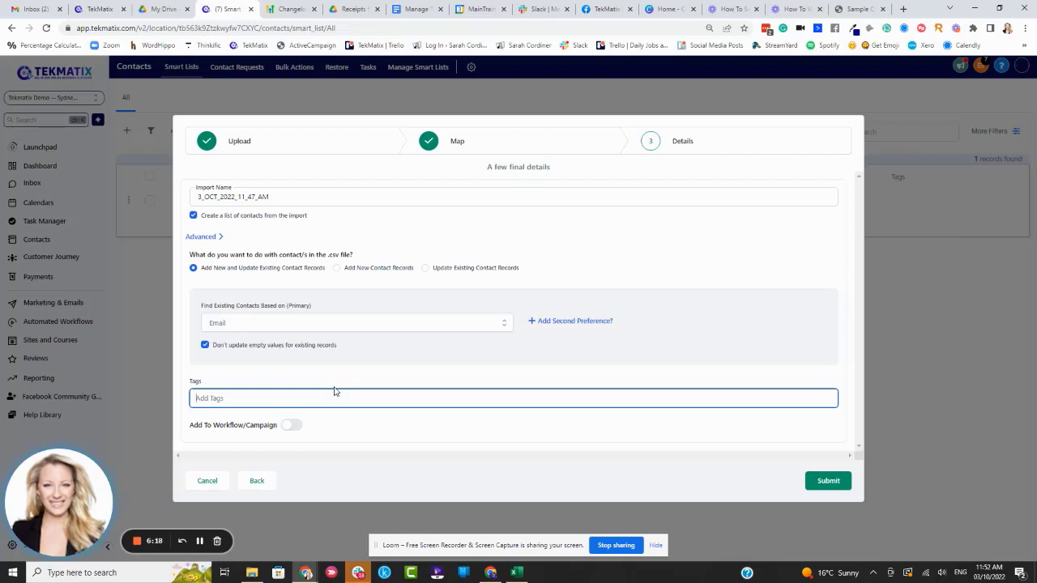
{"action": "type", "text": "l"}
{"action": "key", "text": "BackSpace"}
{"action": "type", "text": "enrolled"}
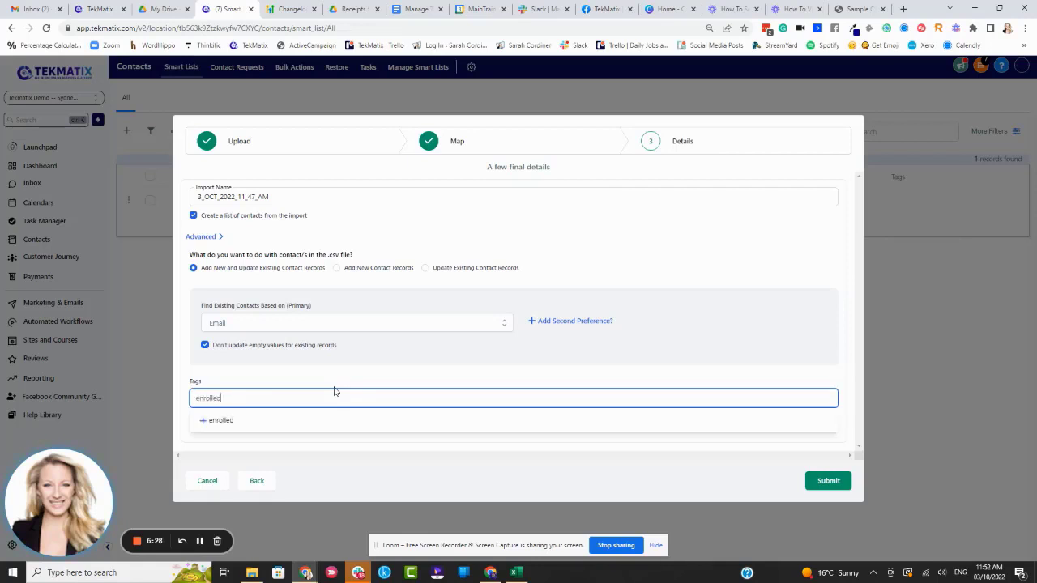
{"action": "type", "text": " in the xyz course"}
{"action": "left_click", "coordinate": [274, 422]}
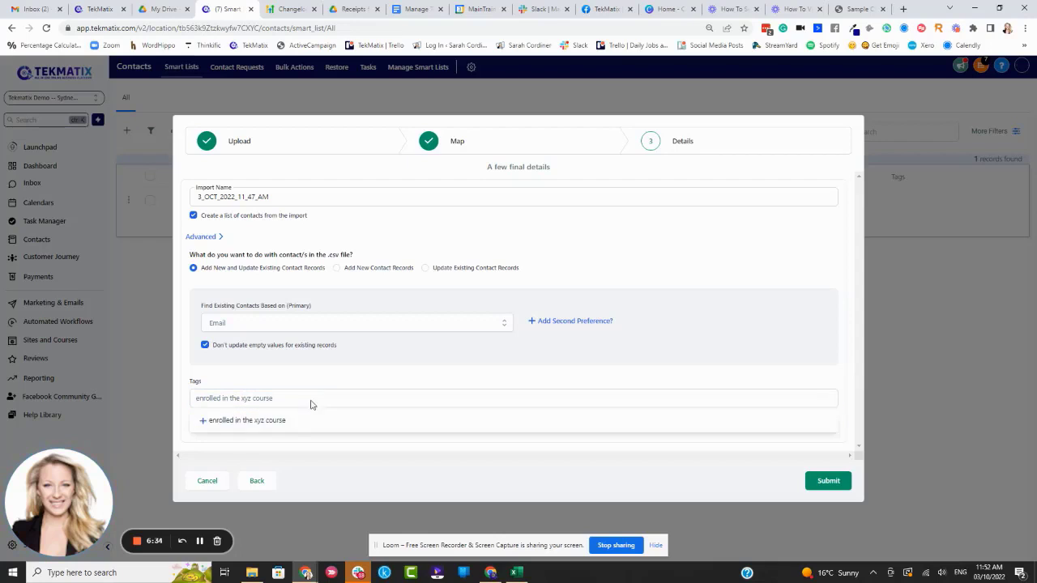
{"action": "left_click", "coordinate": [282, 401]}
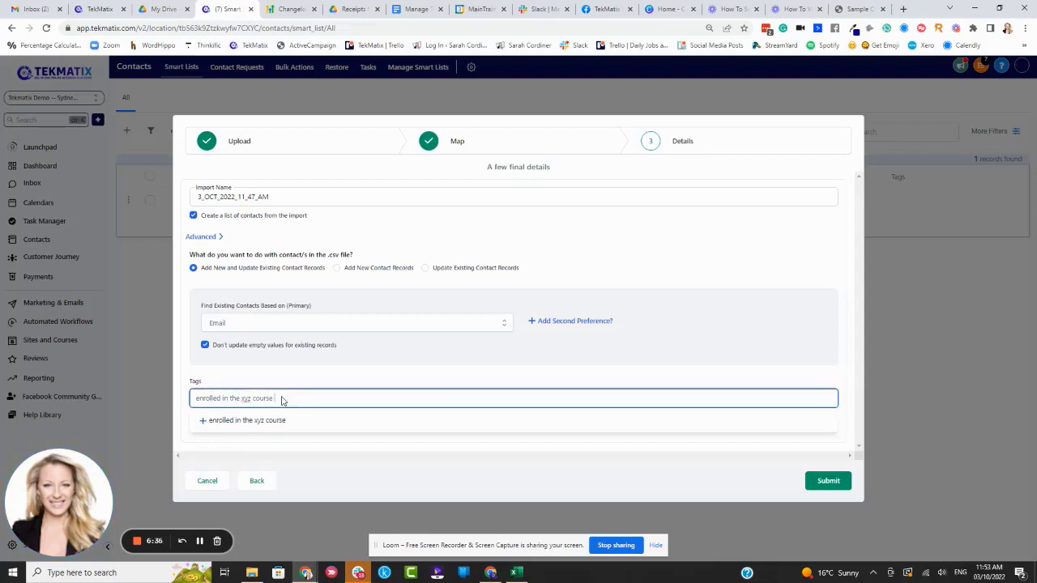
{"action": "left_click", "coordinate": [173, 402]}
{"action": "left_click_drag", "start_coordinate": [173, 402], "coordinate": [181, 410]}
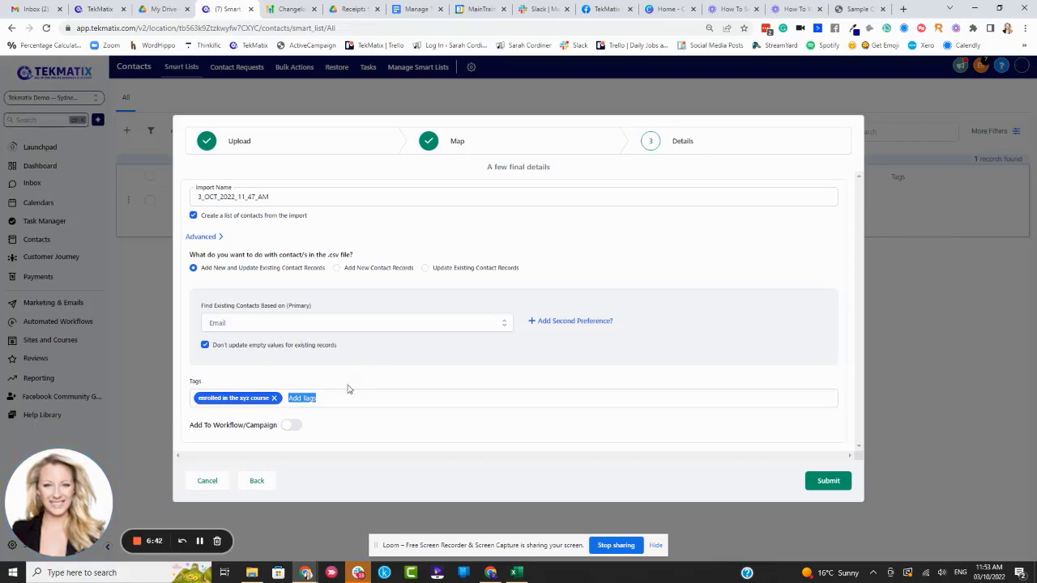
Add a second new tag, "part of the xyz client contract", to the imported contacts
{"action": "left_click", "coordinate": [318, 397]}
{"action": "type", "text": "part iof t"}
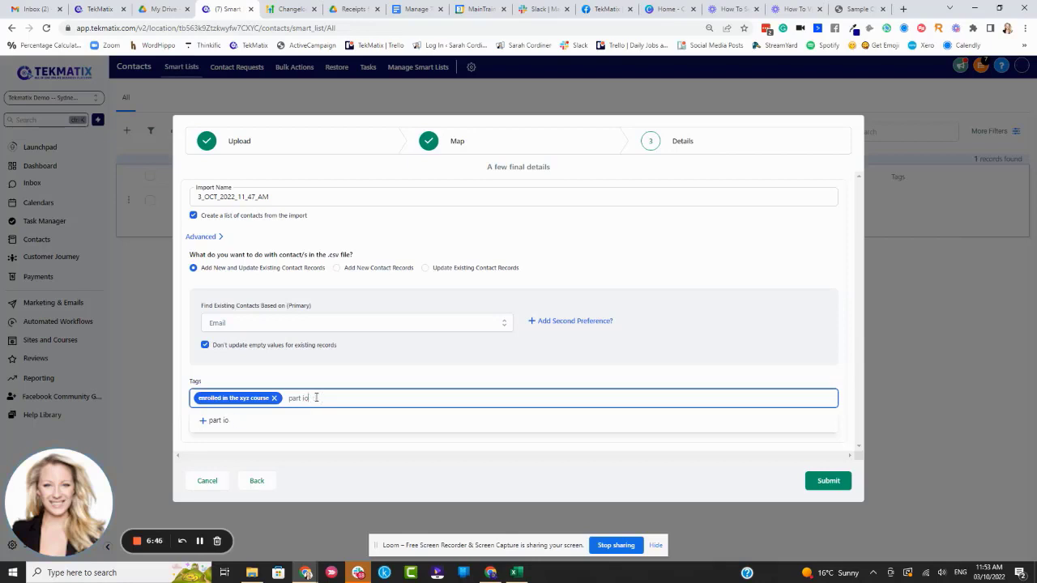
{"action": "key", "text": "BackSpace"}
{"action": "key", "text": "BackSpace"}
{"action": "type", "text": "of the xyz"}
{"action": "type", "text": "client contract"}
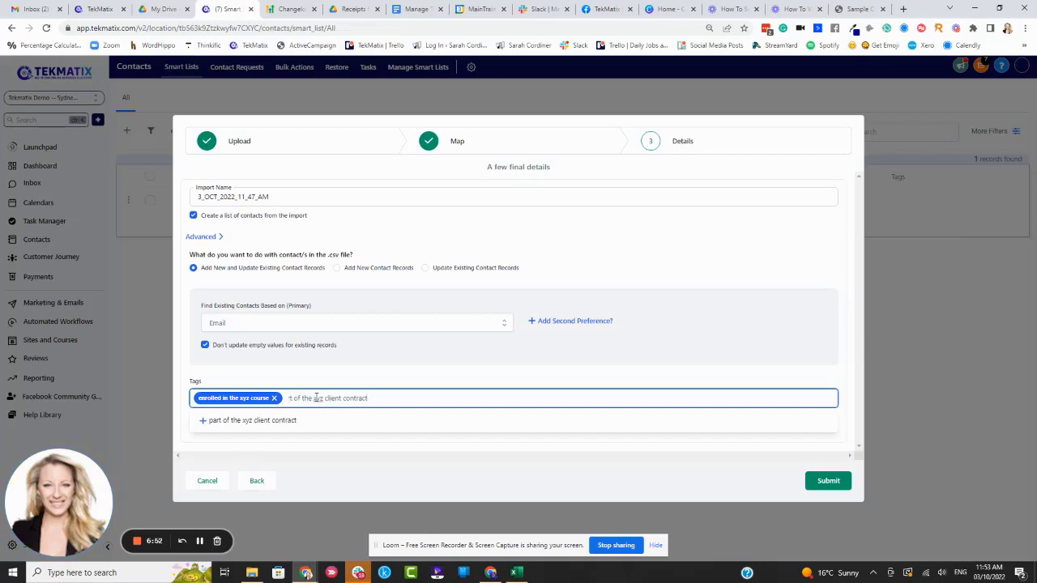
{"action": "left_click", "coordinate": [278, 428]}
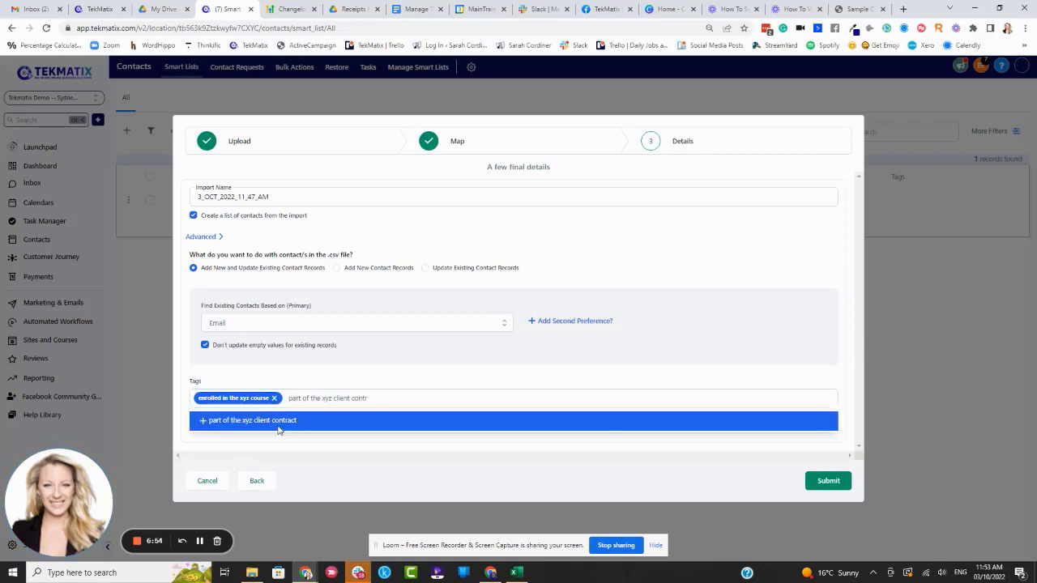
{"action": "left_click", "coordinate": [406, 398]}
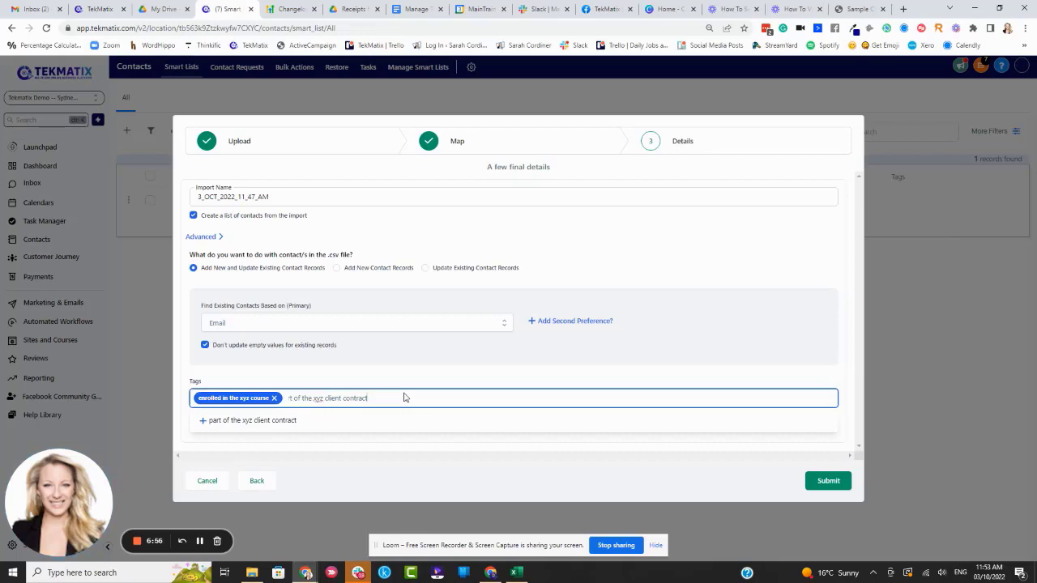
{"action": "left_click", "coordinate": [243, 420]}
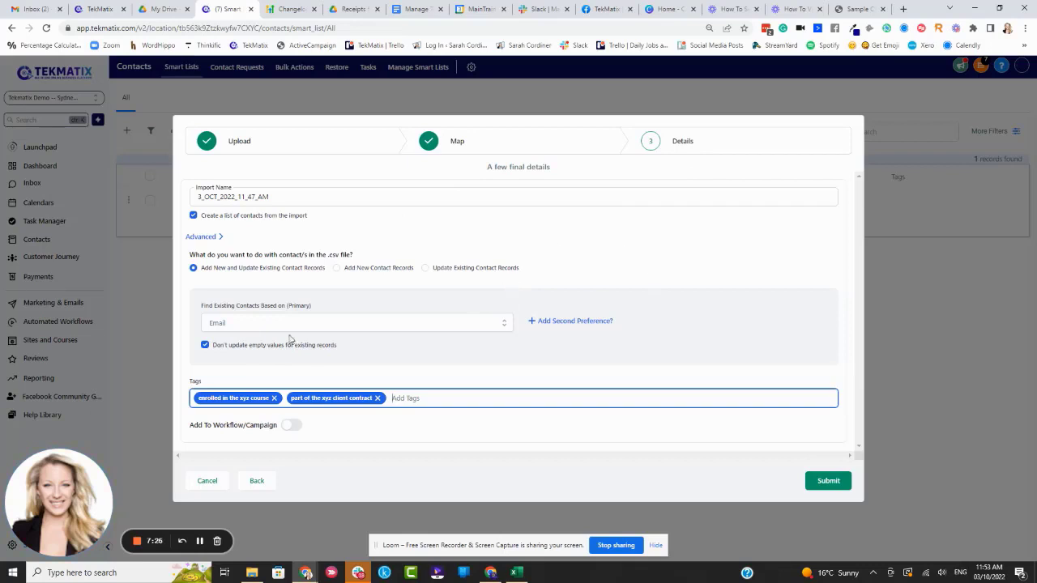
Leave Add To Workflow/Campaign off and submit the contact import
{"action": "left_click_drag", "start_coordinate": [277, 425], "coordinate": [181, 428]}
{"action": "left_click", "coordinate": [274, 422]}
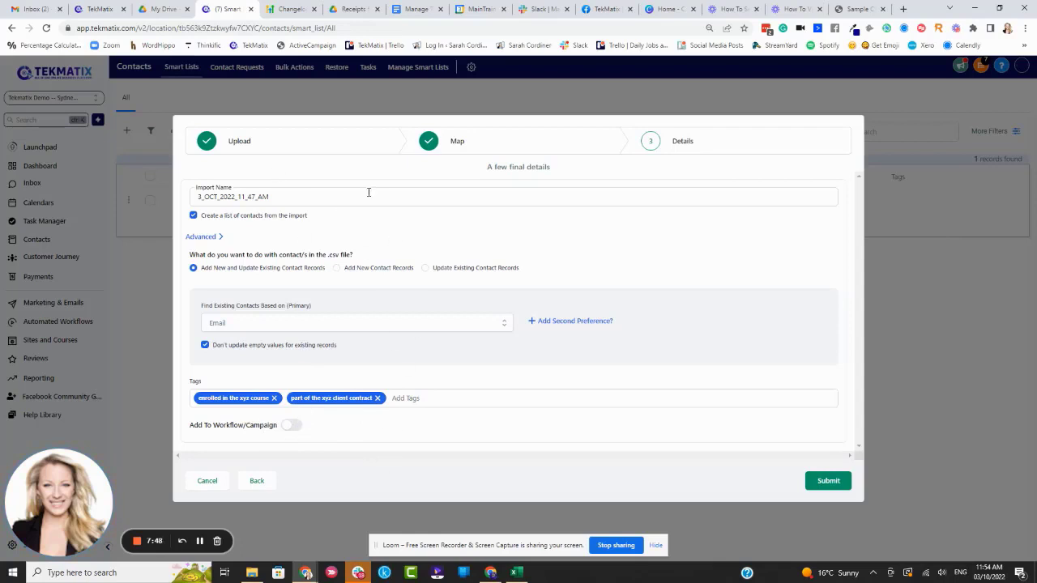
{"action": "double_click", "coordinate": [243, 425]}
{"action": "left_click_drag", "start_coordinate": [276, 424], "coordinate": [246, 426]}
{"action": "left_click", "coordinate": [364, 433]}
{"action": "left_click", "coordinate": [839, 483]}
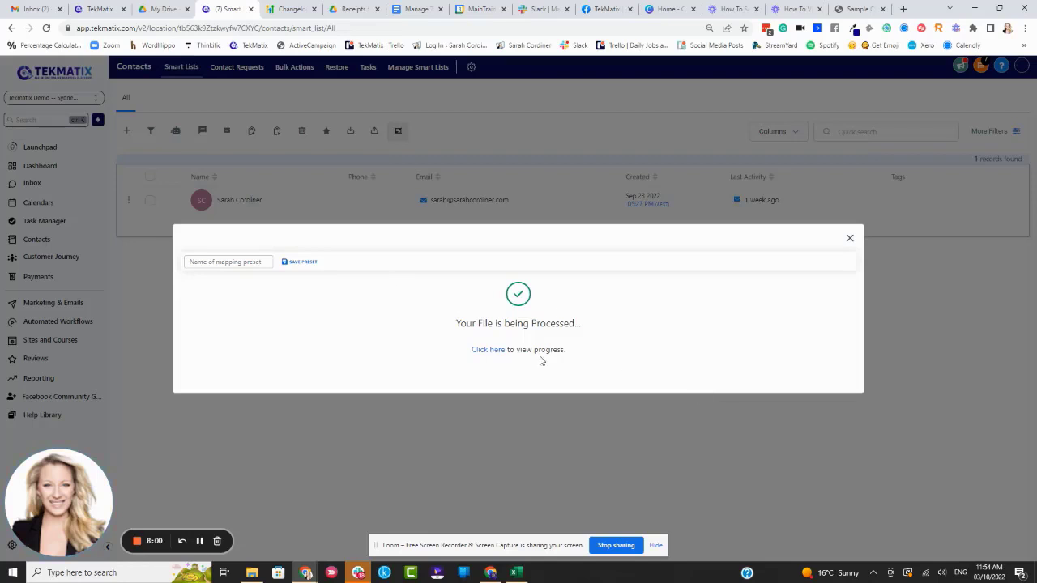
View the import's progress, and check the imported contacts and their tags in the full contacts list
{"action": "left_click", "coordinate": [494, 354]}
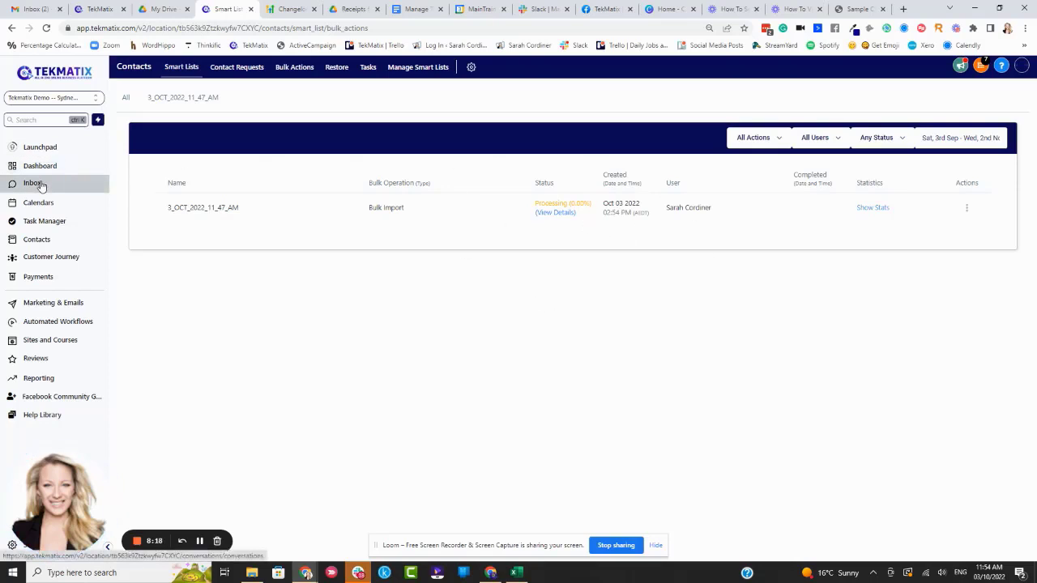
{"action": "left_click", "coordinate": [37, 239]}
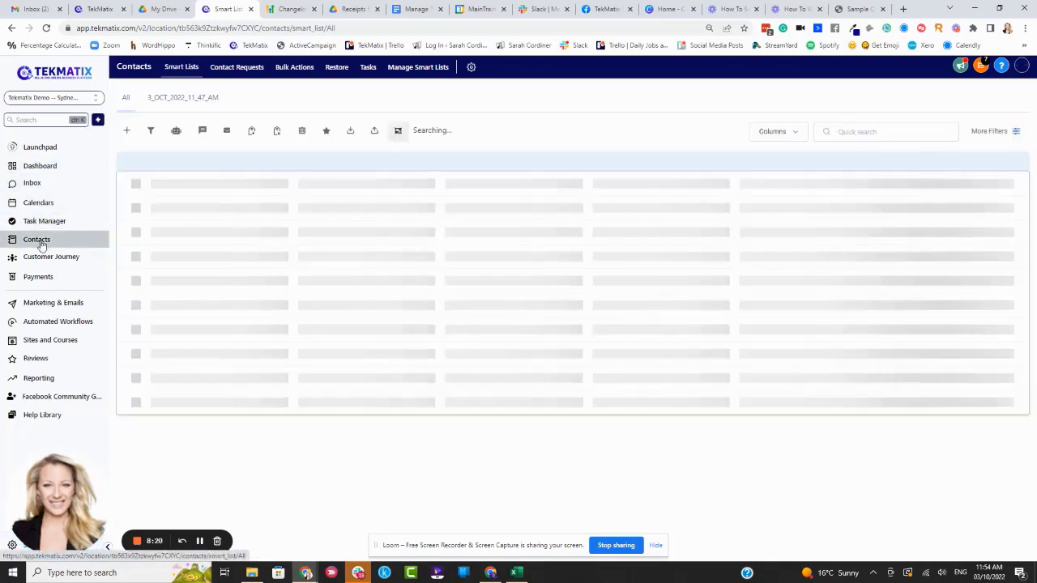
{"action": "scroll", "coordinate": [358, 200], "scroll_direction": "down", "scroll_amount": 2}
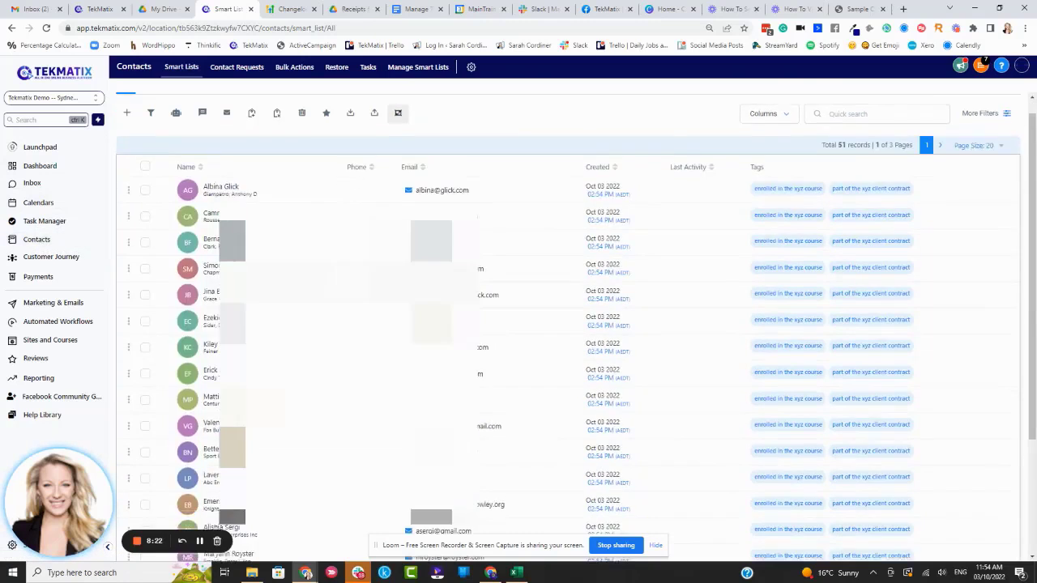
{"action": "scroll", "coordinate": [576, 329], "scroll_direction": "up", "scroll_amount": 3}
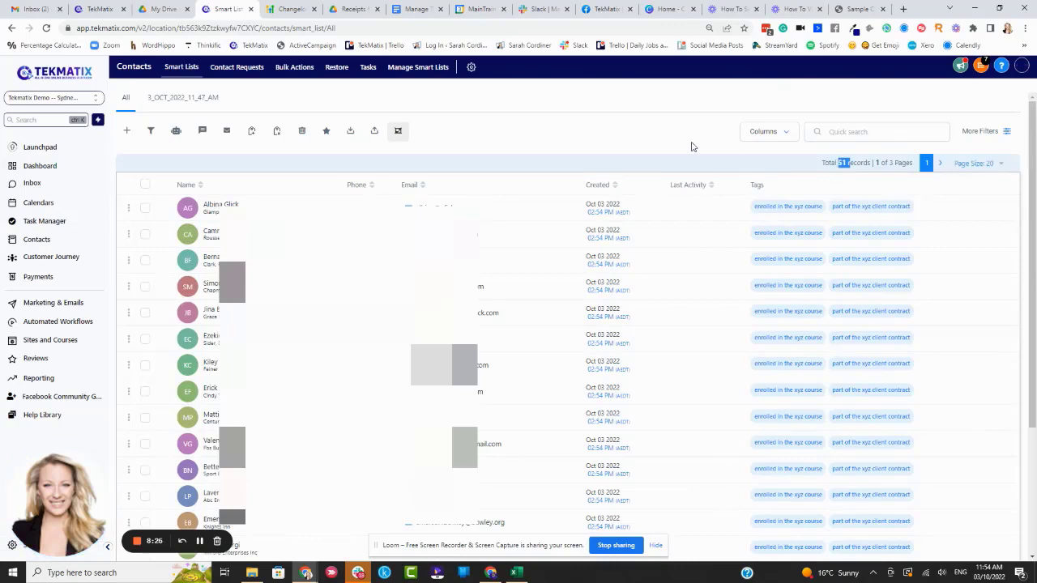
Look through the imported contacts and the saved smart lists, and return to the full contacts list
{"action": "scroll", "coordinate": [474, 205], "scroll_direction": "down", "scroll_amount": 2}
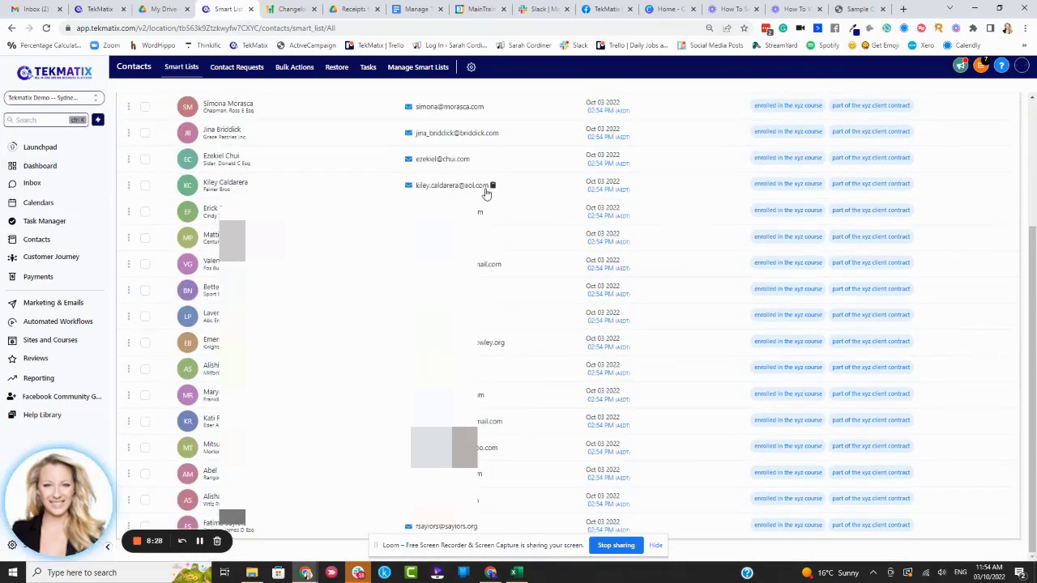
{"action": "scroll", "coordinate": [518, 165], "scroll_direction": "up", "scroll_amount": 3}
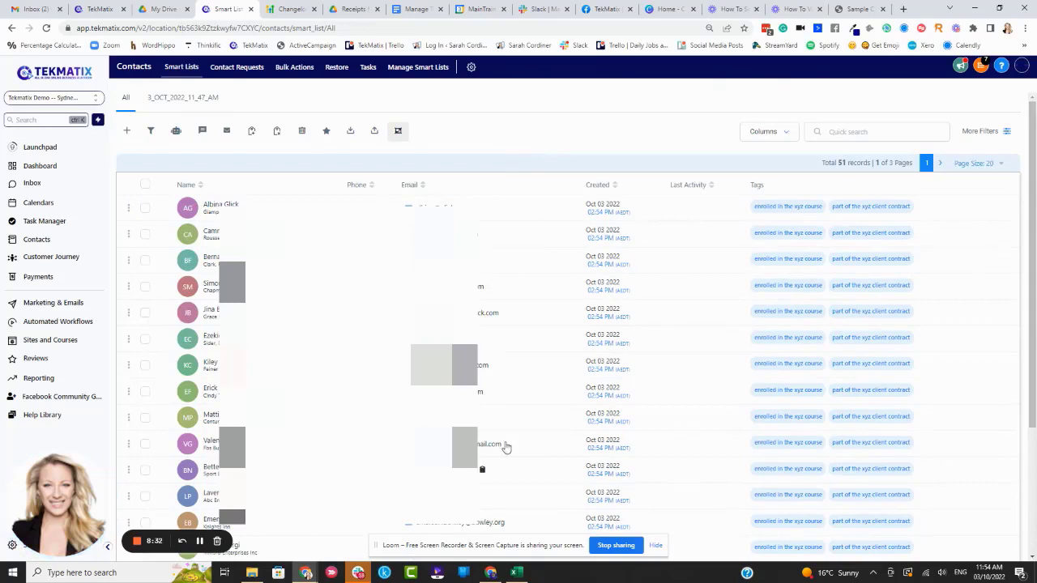
{"action": "scroll", "coordinate": [497, 338], "scroll_direction": "down", "scroll_amount": 4}
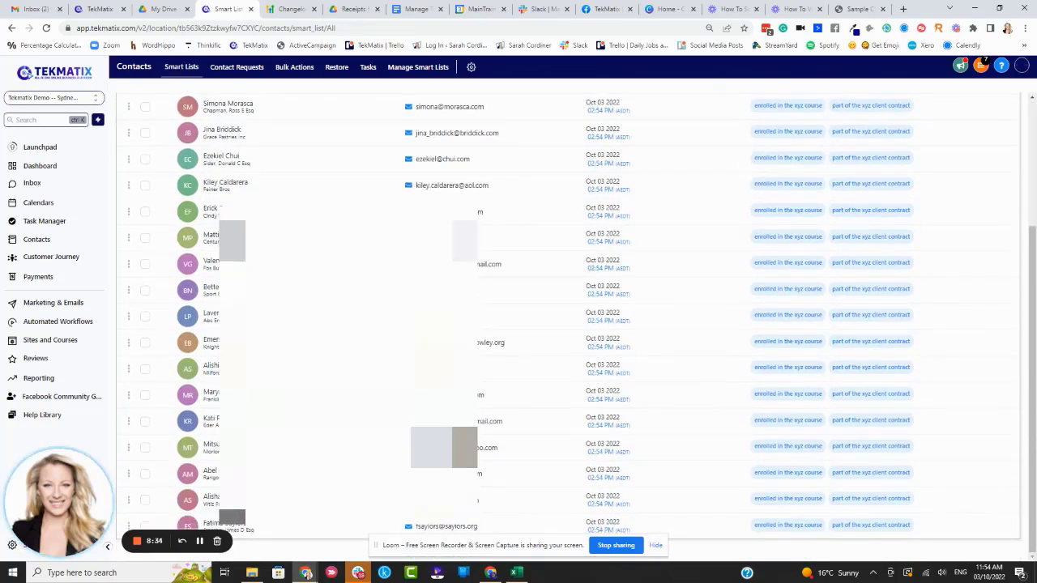
{"action": "scroll", "coordinate": [516, 255], "scroll_direction": "up", "scroll_amount": 4}
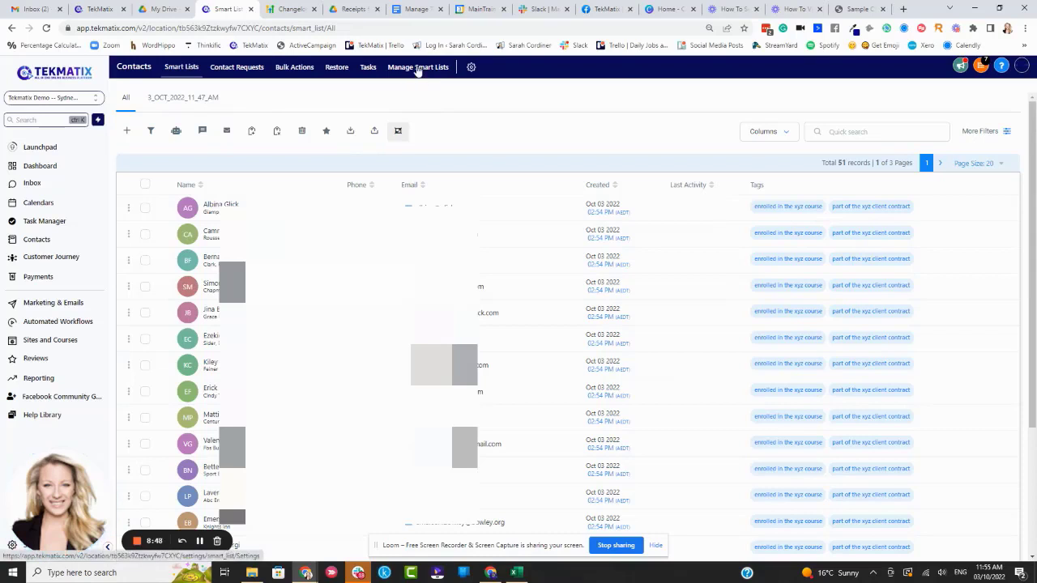
{"action": "left_click", "coordinate": [417, 68]}
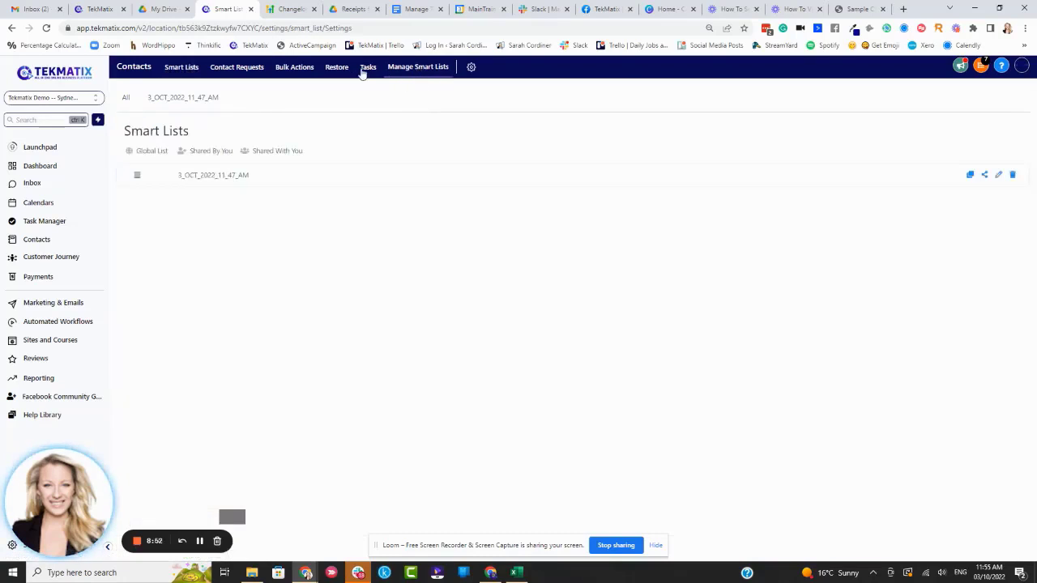
{"action": "left_click", "coordinate": [177, 70]}
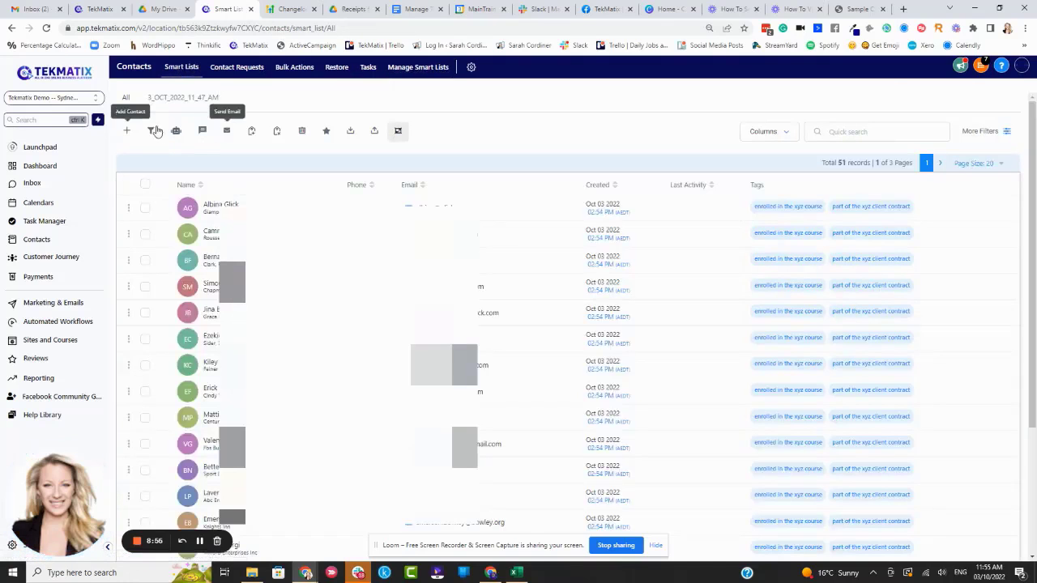
Select all contact records across every page and clear the selection again
{"action": "left_click", "coordinate": [145, 186]}
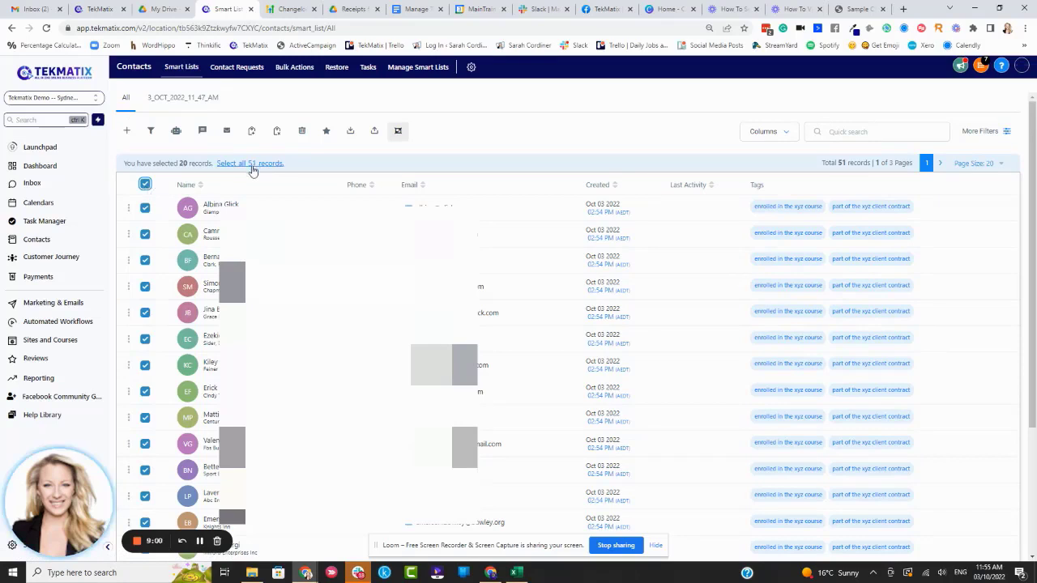
{"action": "left_click", "coordinate": [243, 164]}
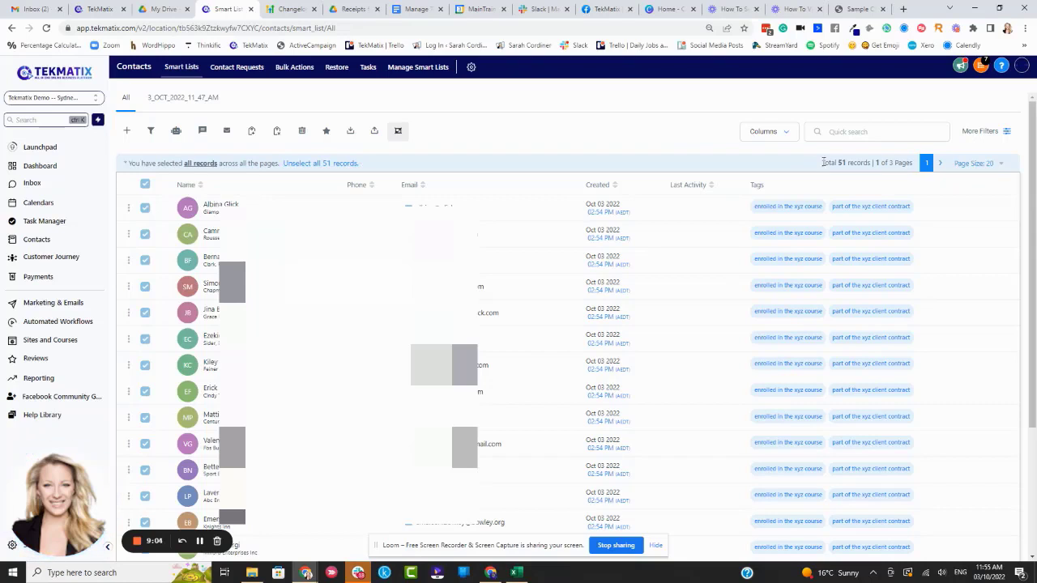
{"action": "left_click_drag", "start_coordinate": [825, 162], "coordinate": [865, 164]}
{"action": "left_click", "coordinate": [651, 159]}
{"action": "left_click", "coordinate": [331, 166]}
Open the first imported contact's record and review its fields, tags, contact type, DND settings and offers
{"action": "scroll", "coordinate": [491, 143], "scroll_direction": "down", "scroll_amount": 2}
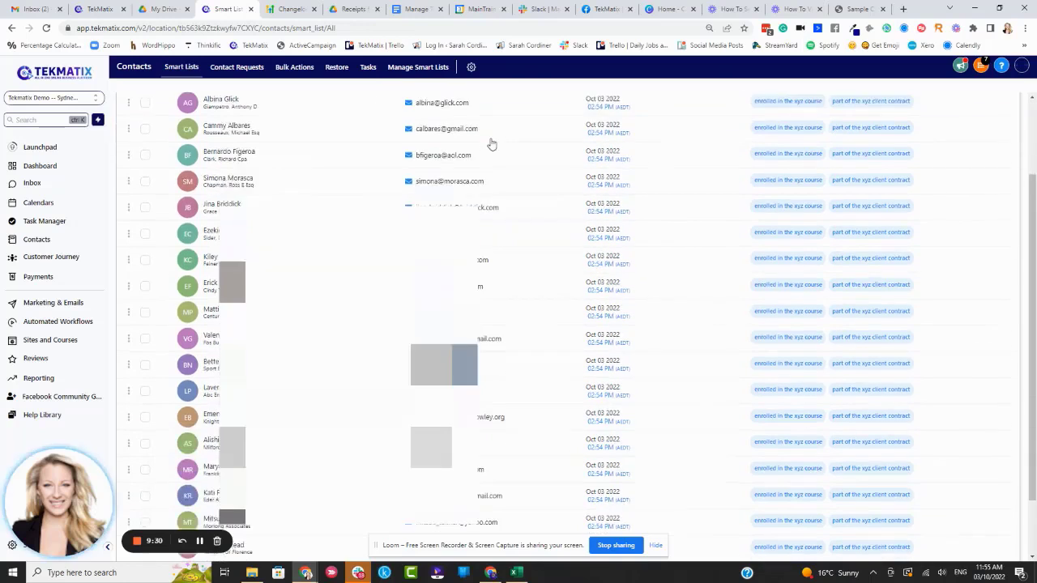
{"action": "scroll", "coordinate": [505, 151], "scroll_direction": "up", "scroll_amount": 2}
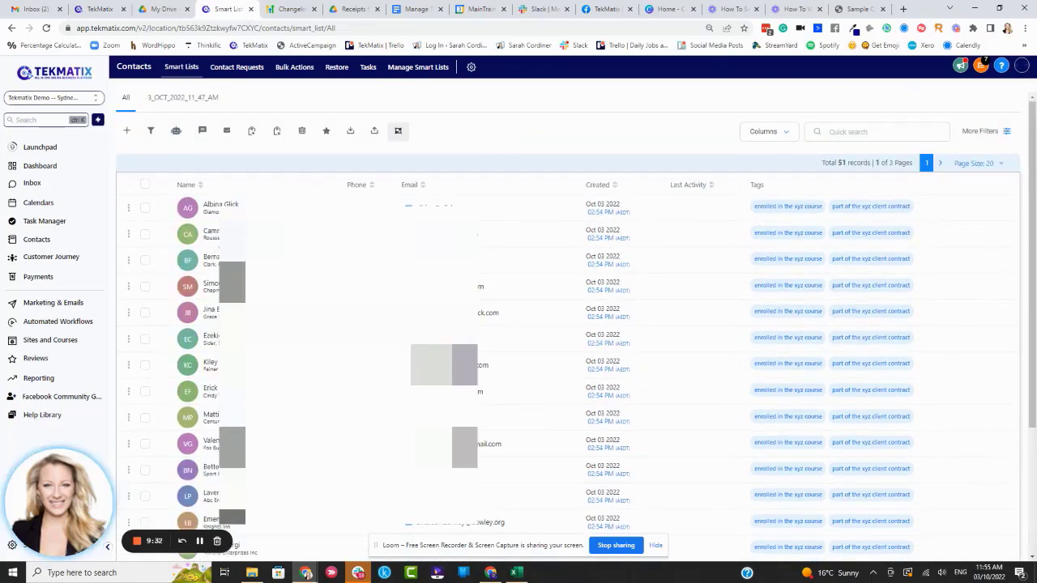
{"action": "left_click", "coordinate": [222, 204]}
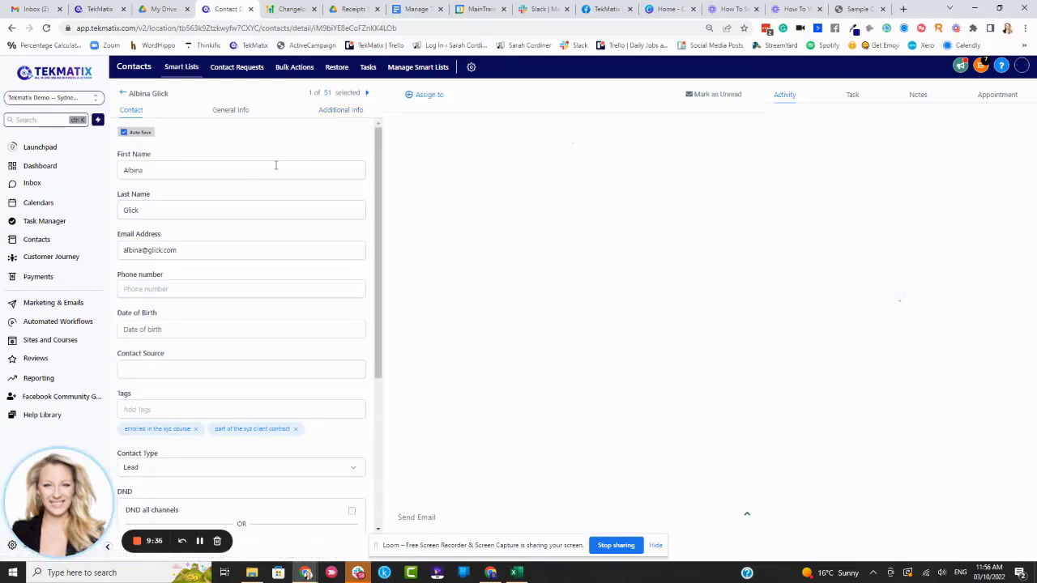
{"action": "scroll", "coordinate": [280, 264], "scroll_direction": "down", "scroll_amount": 3}
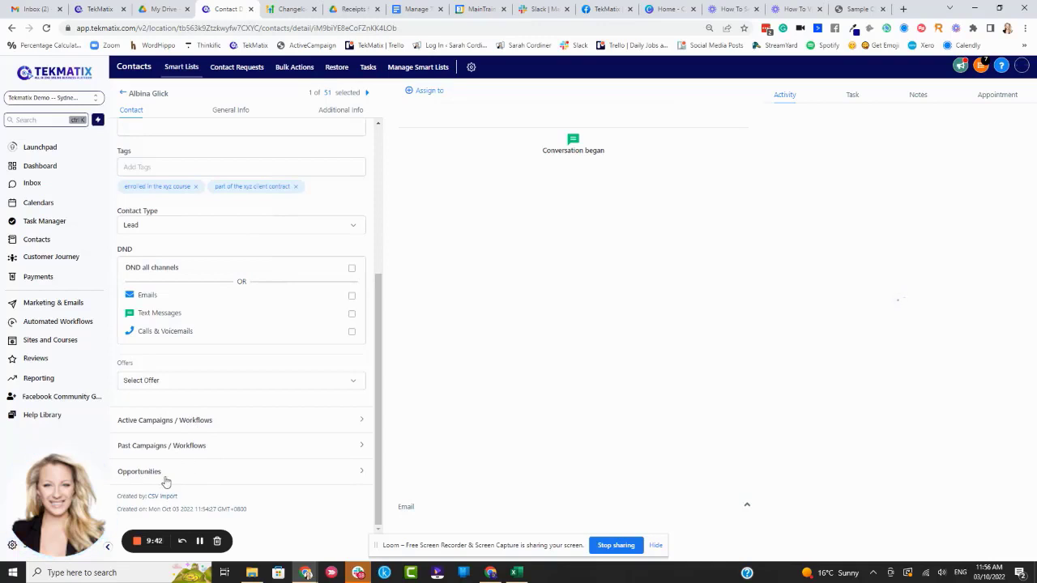
{"action": "left_click", "coordinate": [156, 380]}
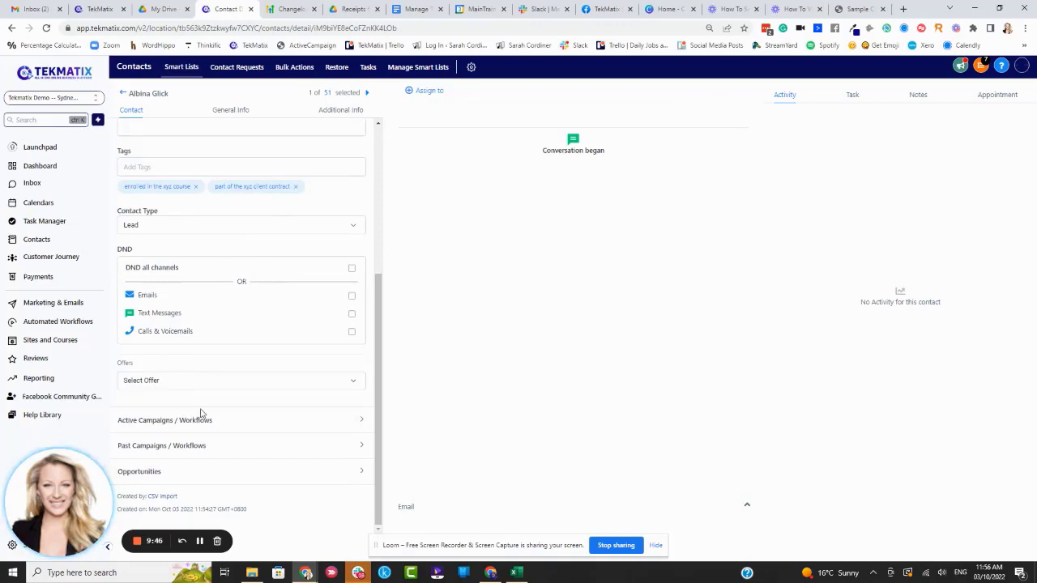
{"action": "scroll", "coordinate": [203, 414], "scroll_direction": "up", "scroll_amount": 3}
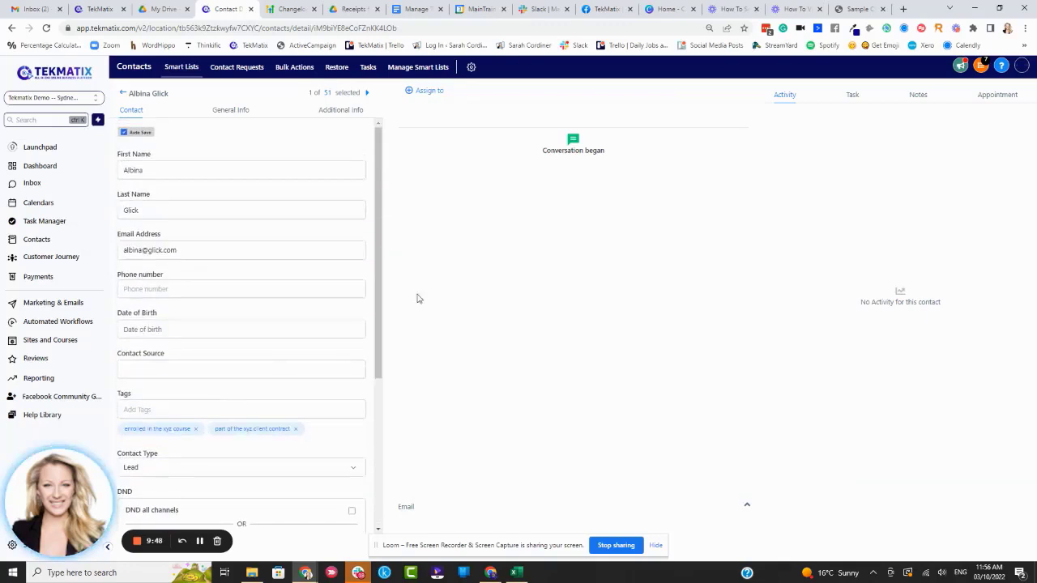
Add a task titled "csdg" with description "hfhfhfs" to the contact, assign it to Team TekMatix and save it
{"action": "left_click", "coordinate": [852, 94]}
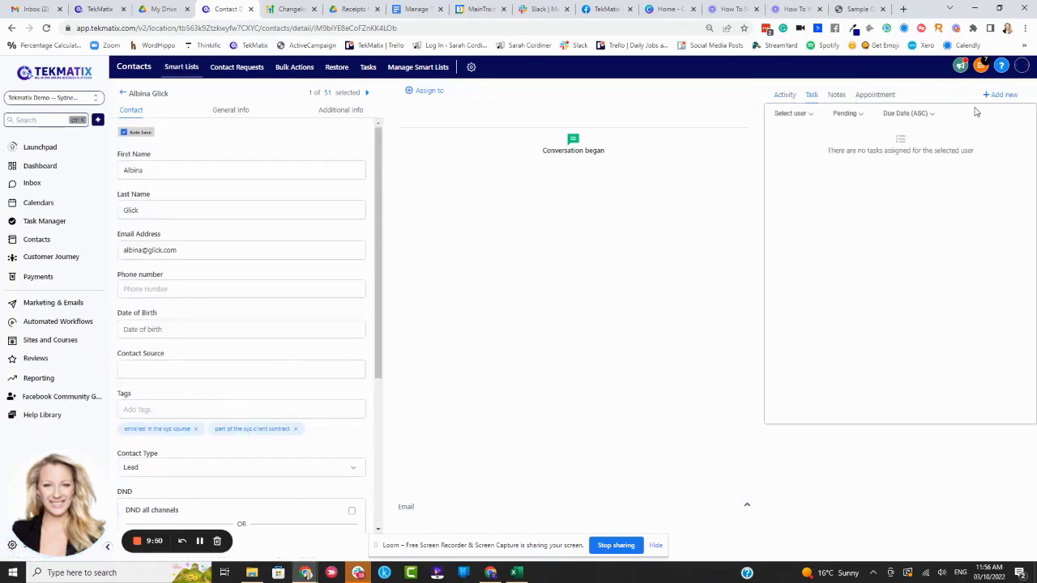
{"action": "left_click", "coordinate": [1002, 95]}
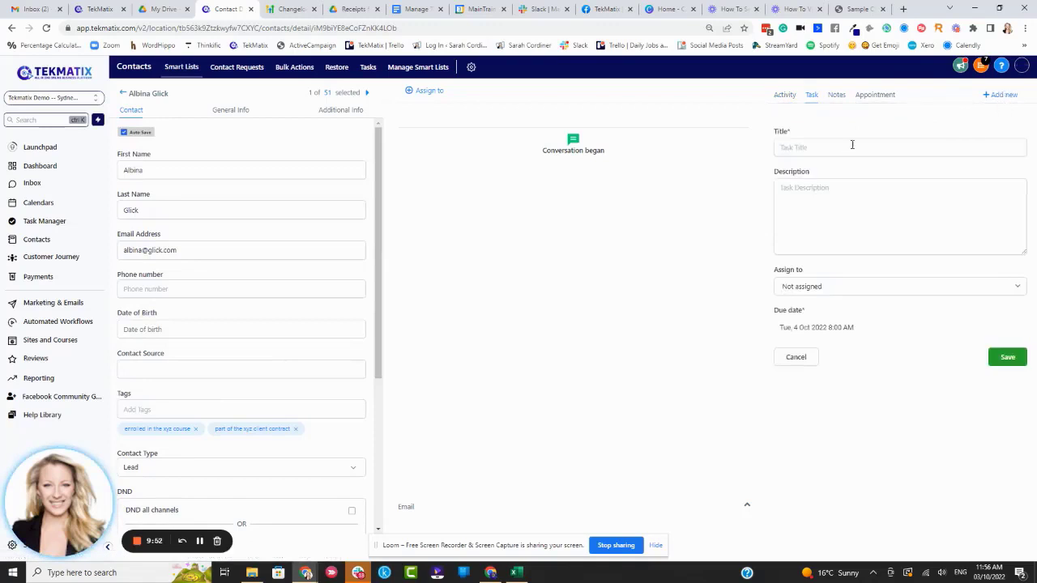
{"action": "left_click", "coordinate": [839, 147]}
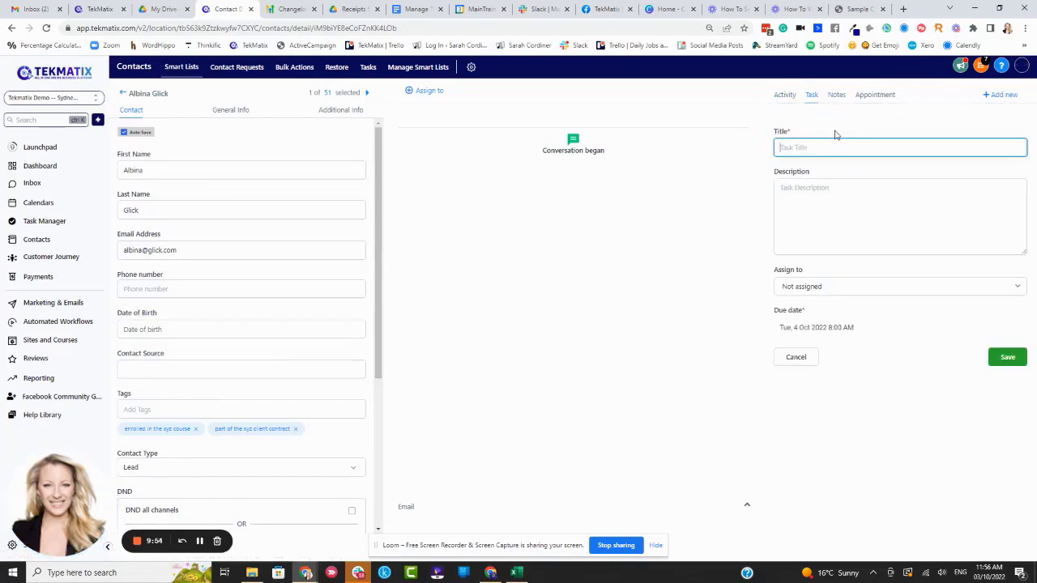
{"action": "type", "text": "Csdg"}
{"action": "left_click", "coordinate": [819, 208]}
{"action": "type", "text": "hfhfhfs"}
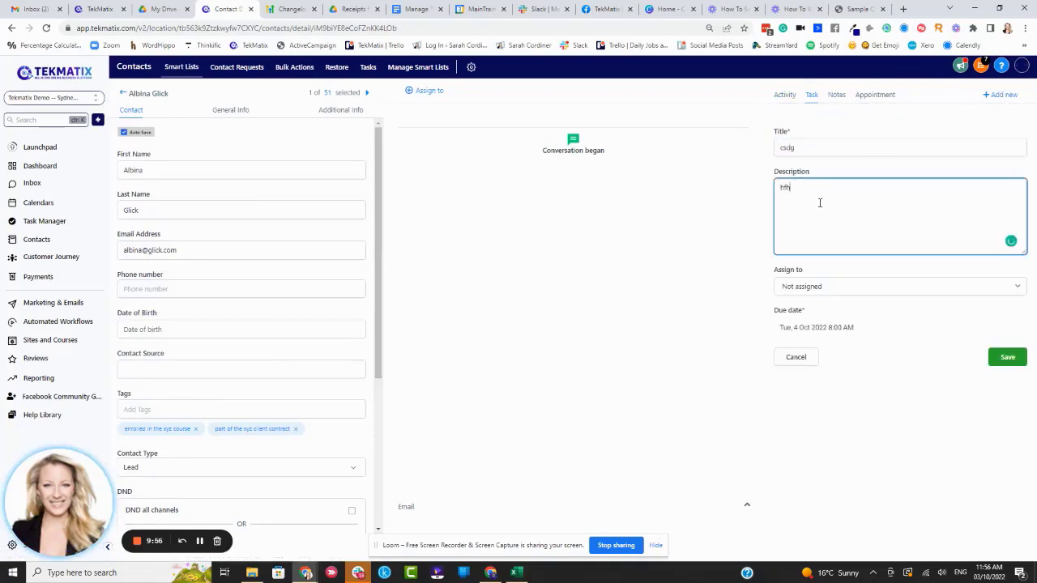
{"action": "left_click", "coordinate": [826, 288]}
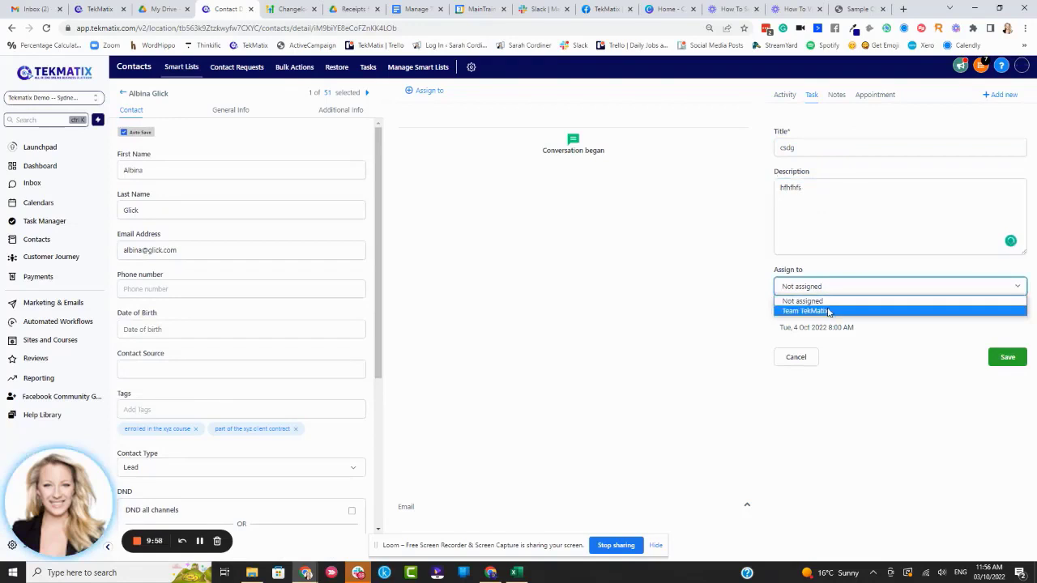
{"action": "left_click", "coordinate": [829, 312]}
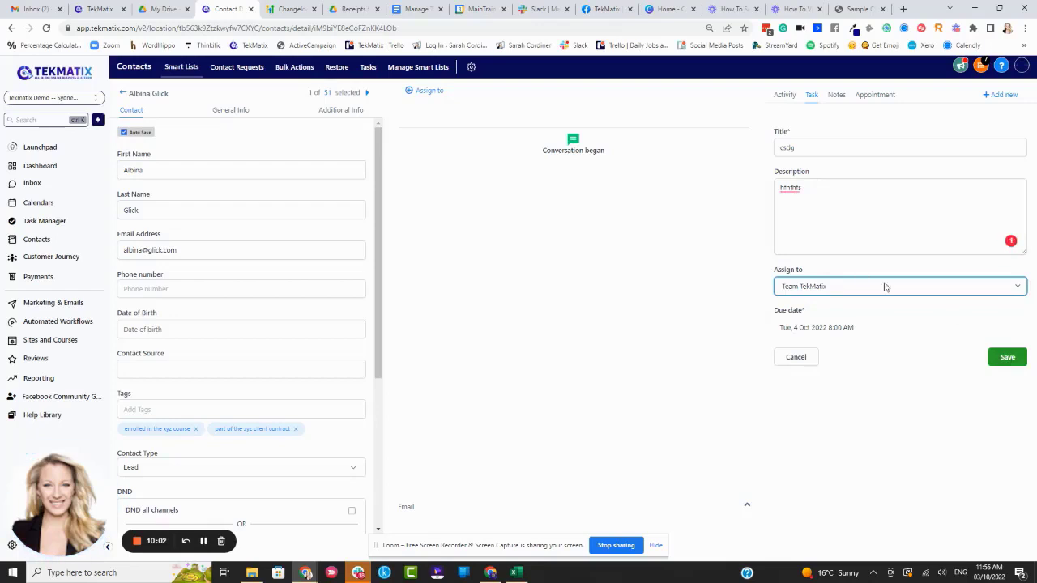
{"action": "left_click", "coordinate": [1008, 358]}
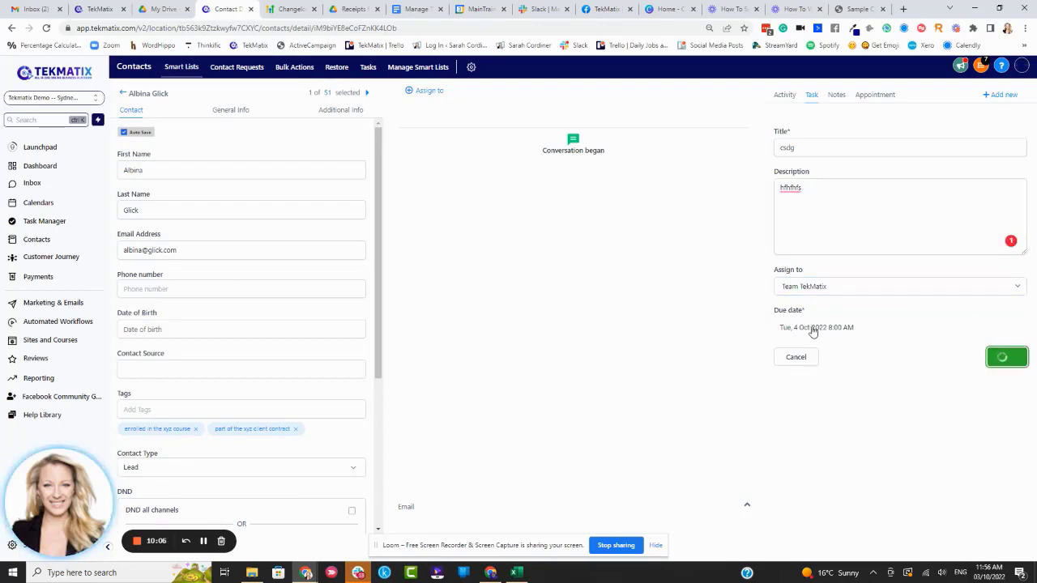
Save a note on the contact reading "spoke to her yesterday and we are going to do an action plan by xx date"
{"action": "left_click", "coordinate": [835, 94]}
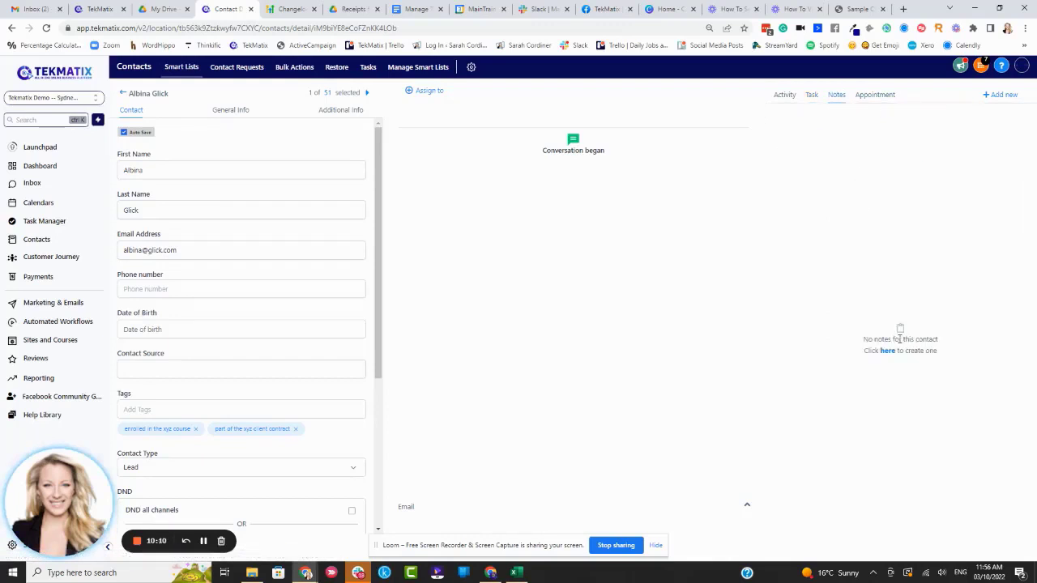
{"action": "left_click", "coordinate": [888, 352]}
{"action": "left_click", "coordinate": [845, 149]}
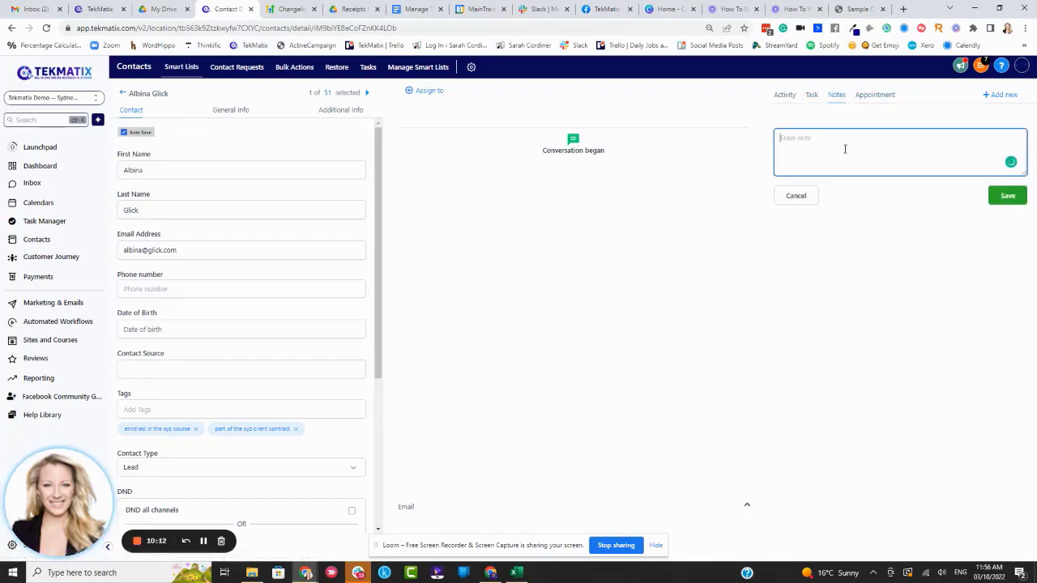
{"action": "type", "text": "spoke to her yesterday and we ar"}
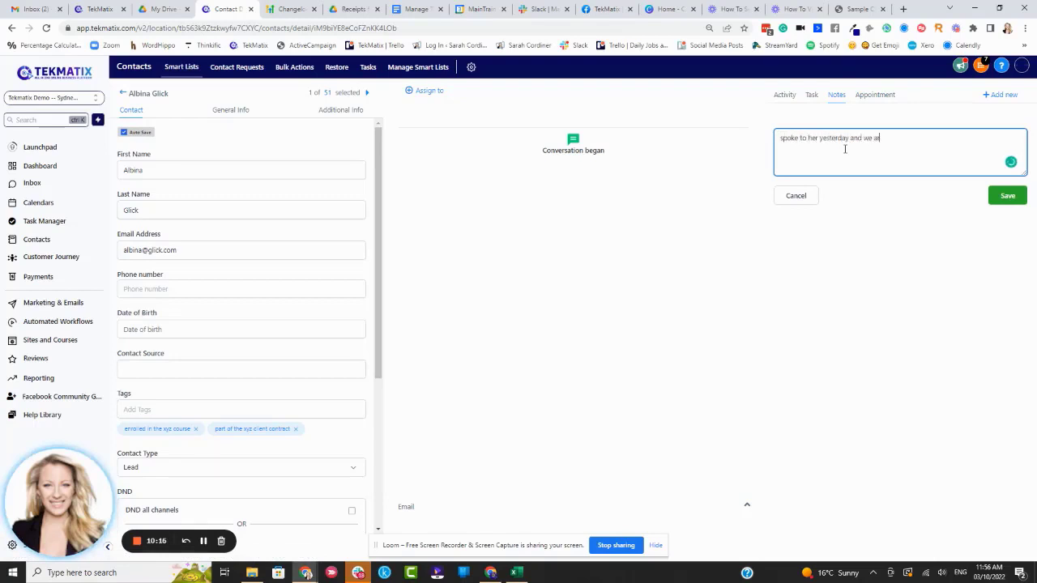
{"action": "type", "text": "e going to do an"}
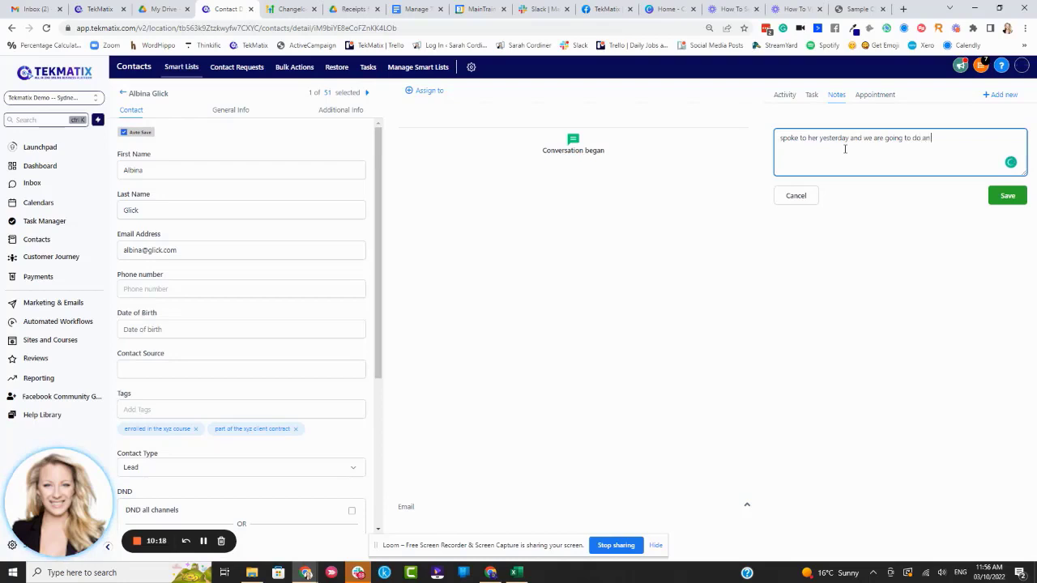
{"action": "type", "text": " action plan by xx date"}
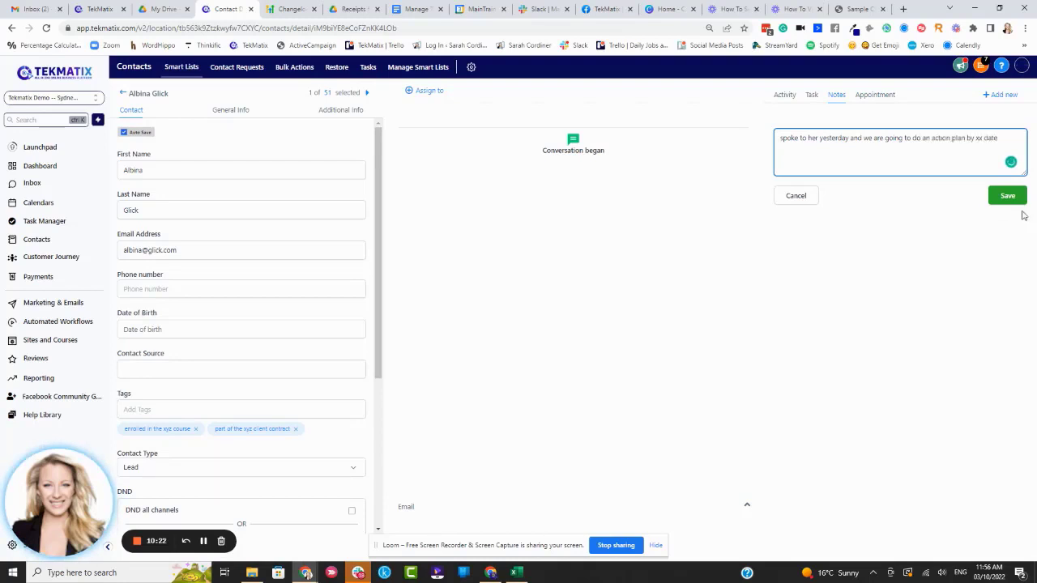
{"action": "left_click", "coordinate": [1007, 195]}
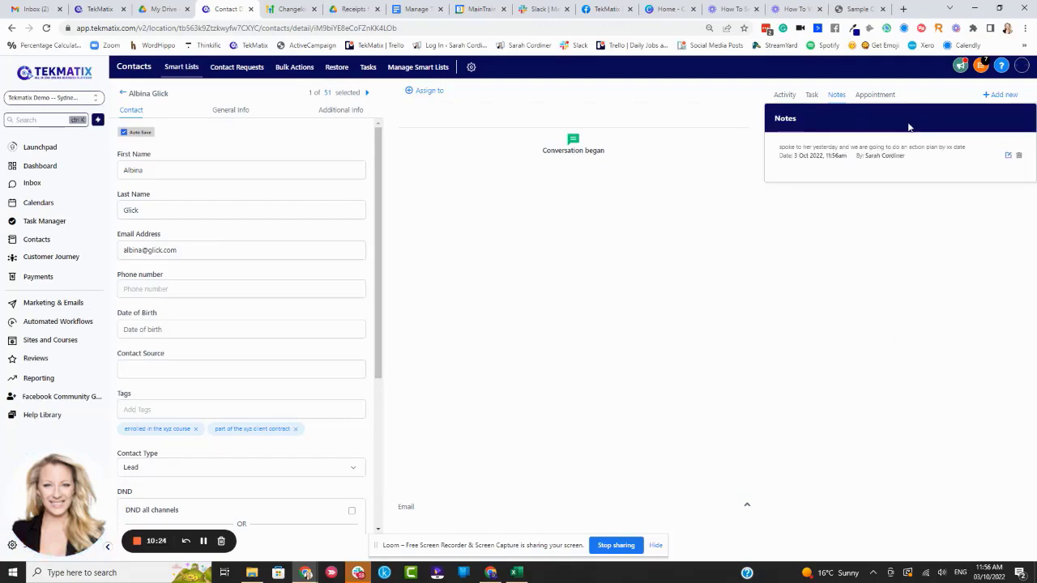
View the contact's appointments and the team members the contact can be assigned to
{"action": "left_click", "coordinate": [877, 96]}
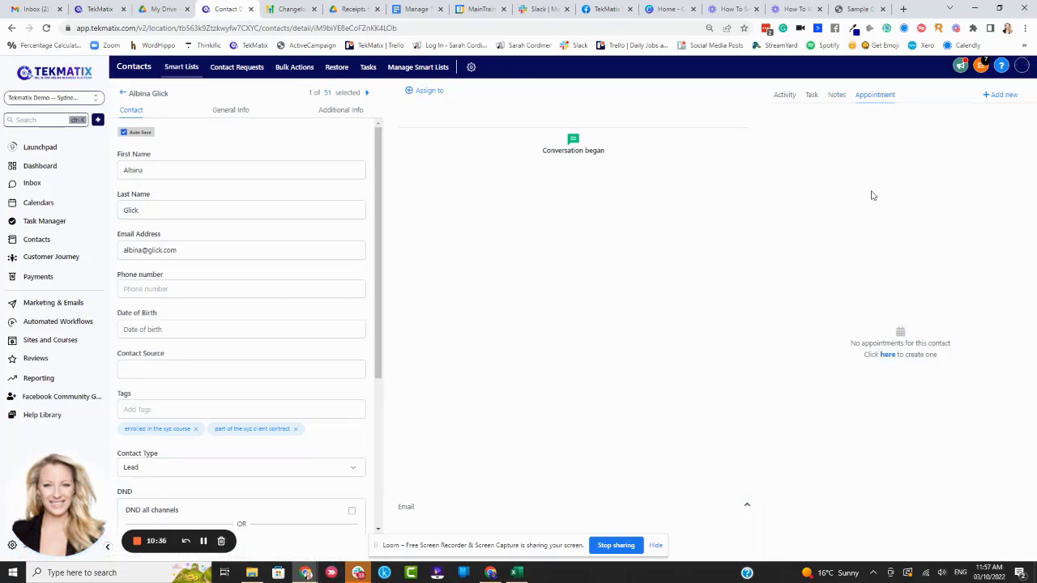
{"action": "left_click", "coordinate": [423, 92]}
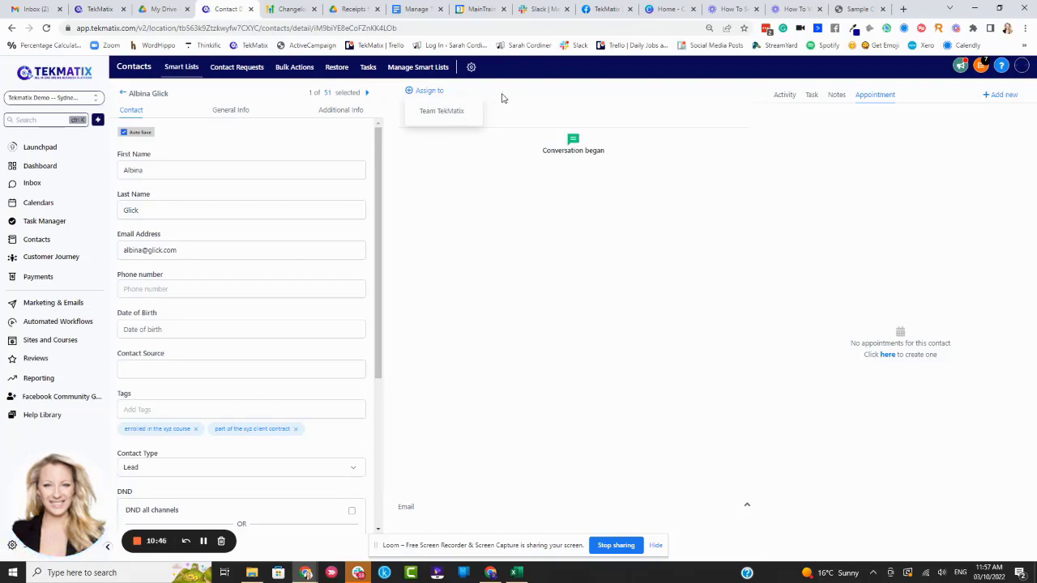
{"action": "left_click", "coordinate": [436, 96]}
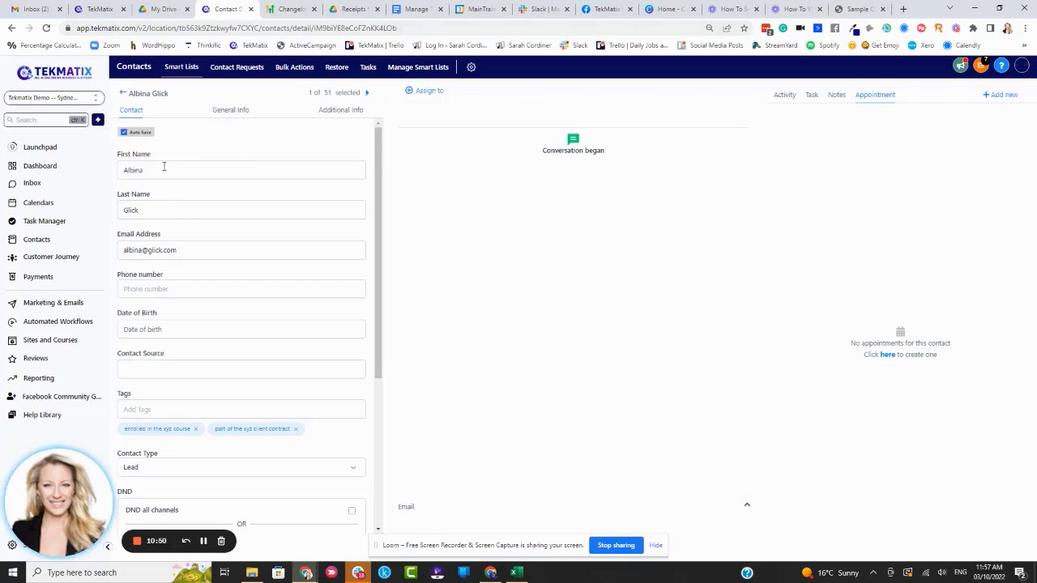
{"action": "left_click_drag", "start_coordinate": [164, 166], "coordinate": [109, 174]}
{"action": "left_click", "coordinate": [330, 139]}
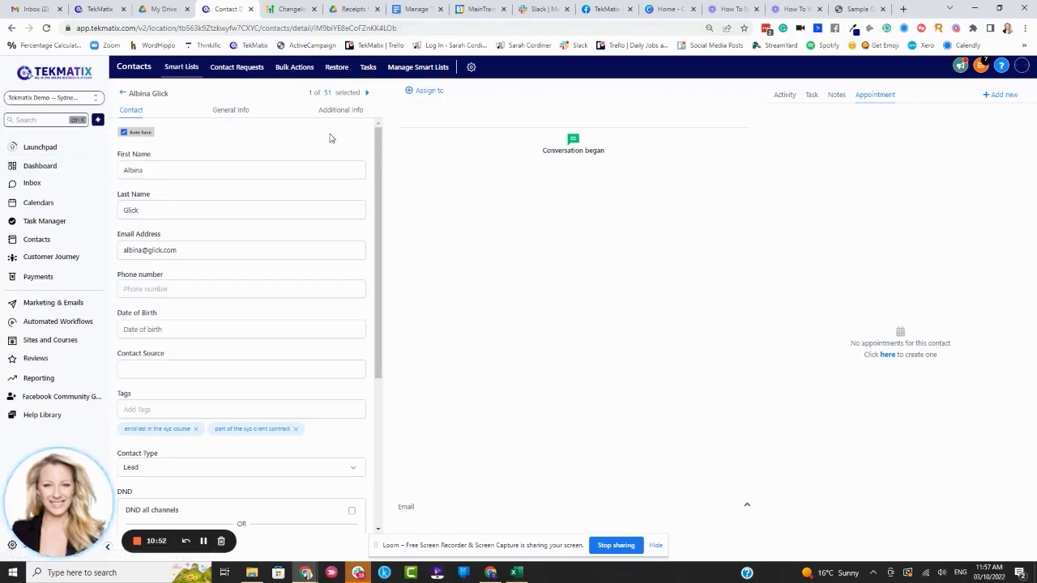